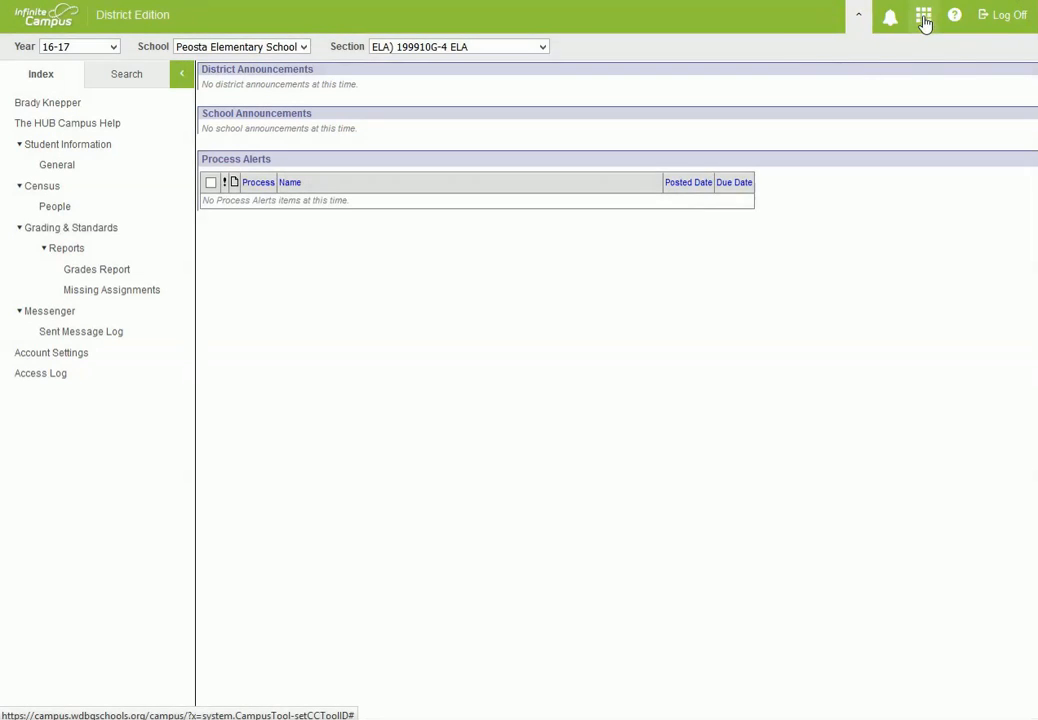
Switch to Campus Instruction and select it in Account Settings as the application to load at log in.
click(925, 22)
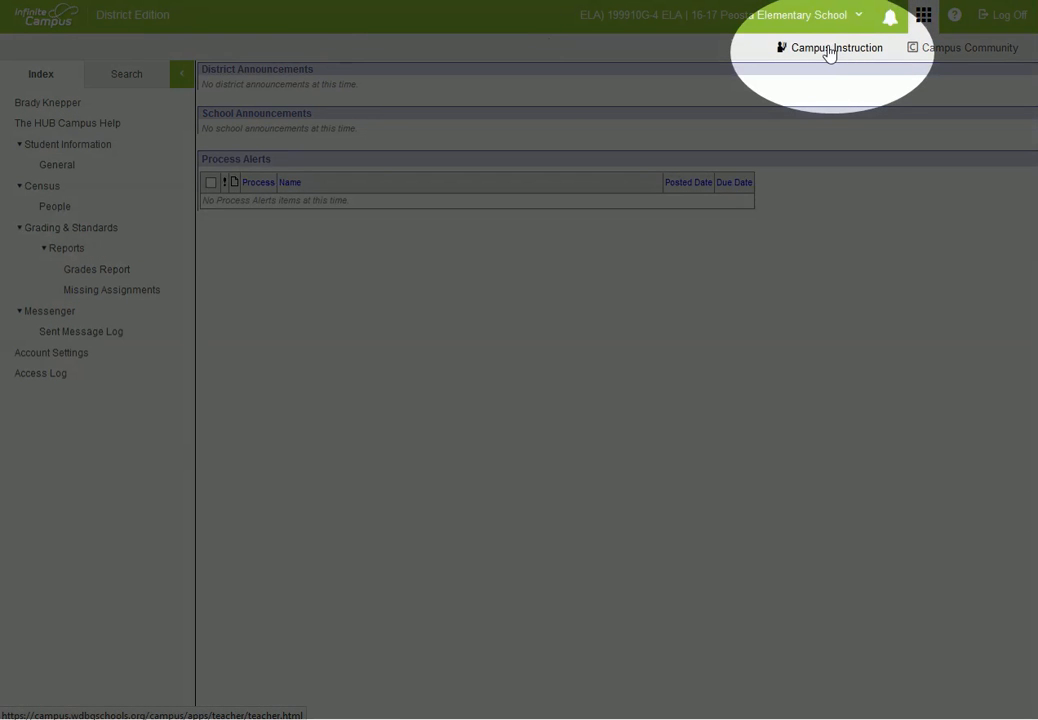
click(830, 50)
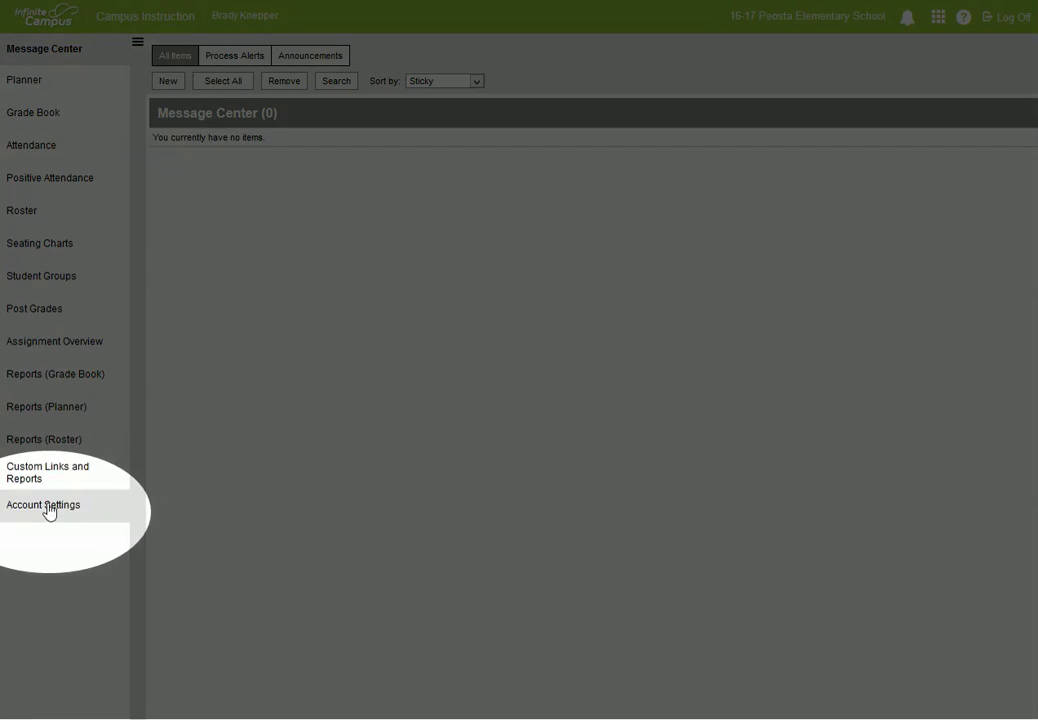
click(48, 507)
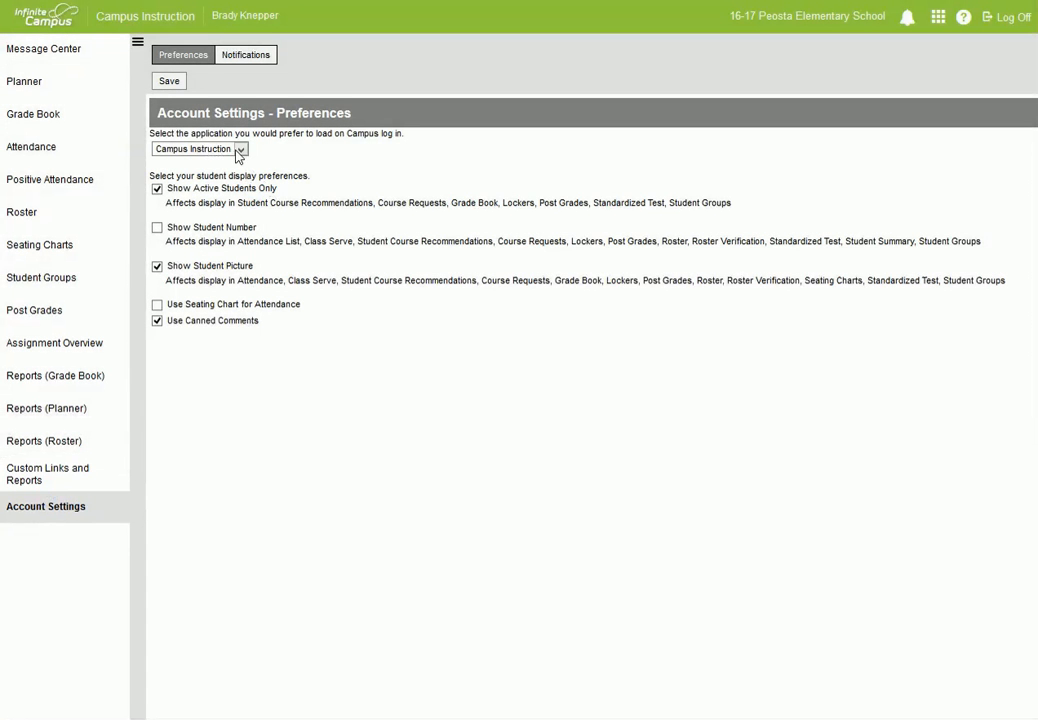
click(238, 150)
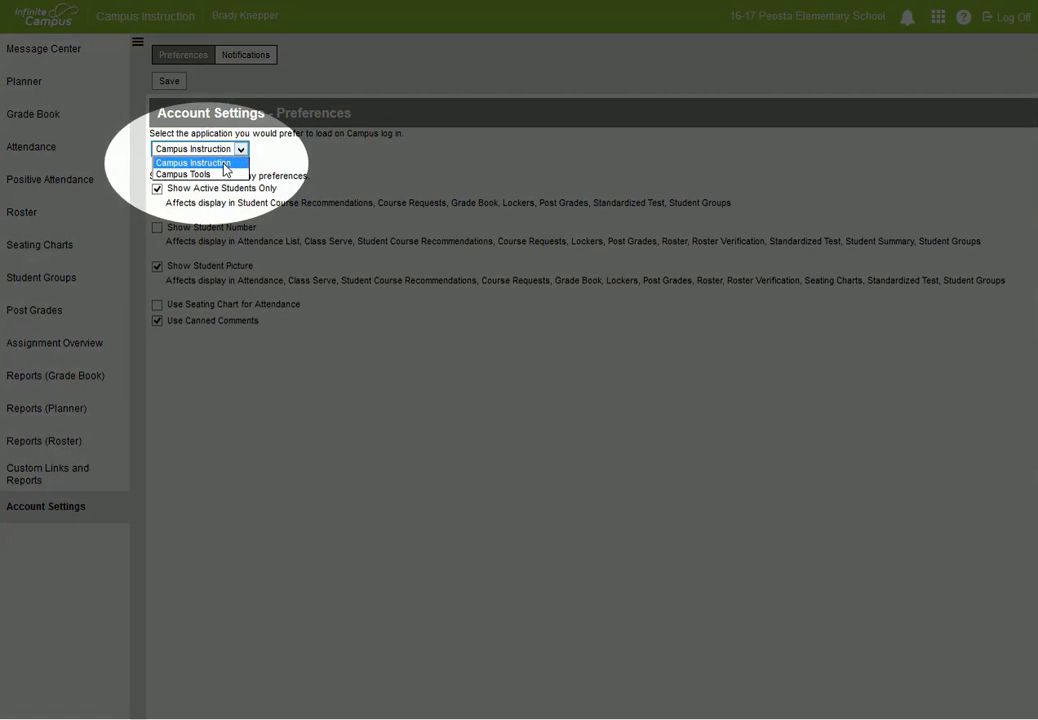
click(224, 163)
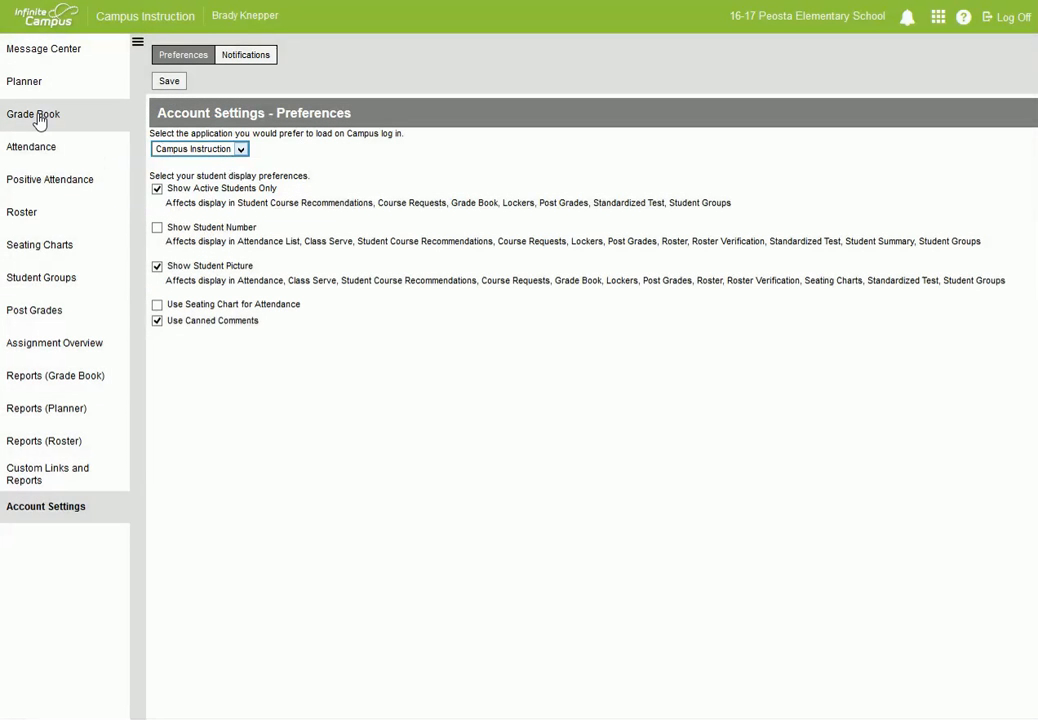
Open the Grade Book for section ELA) 199910G-4 ELA with the ELA Assessments task.
click(40, 120)
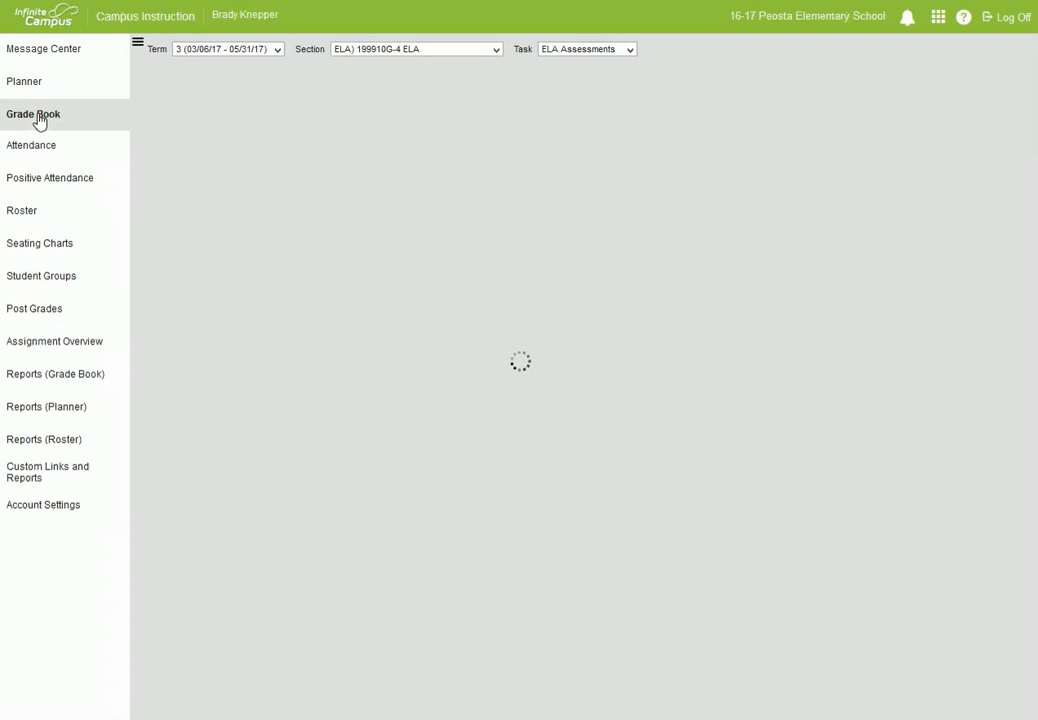
click(44, 114)
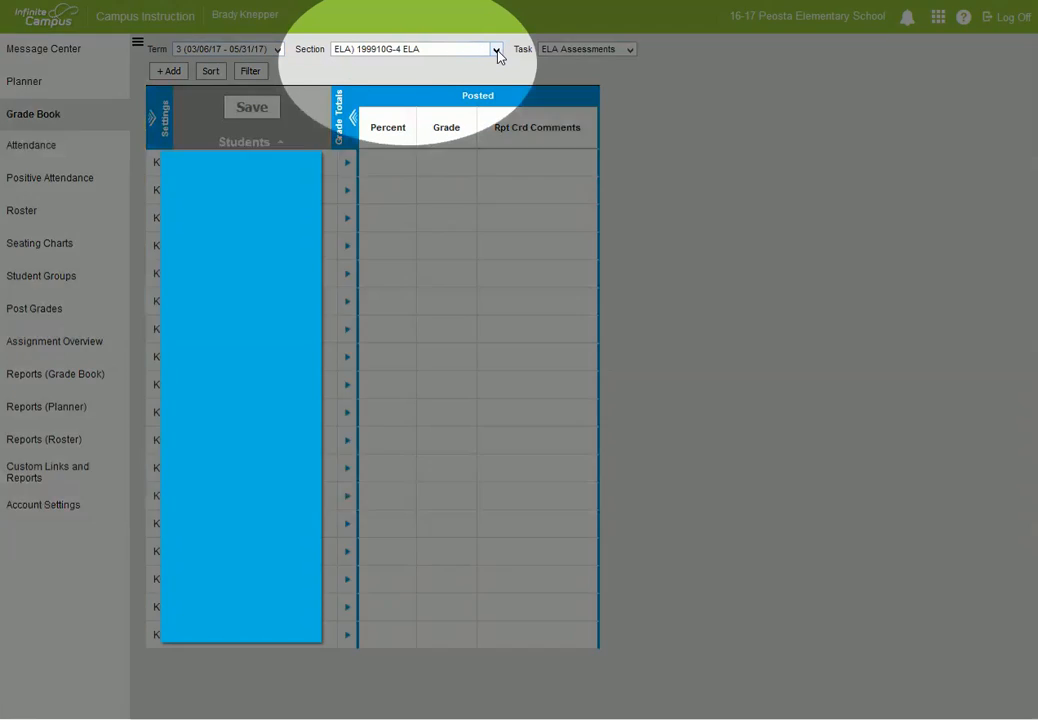
click(496, 50)
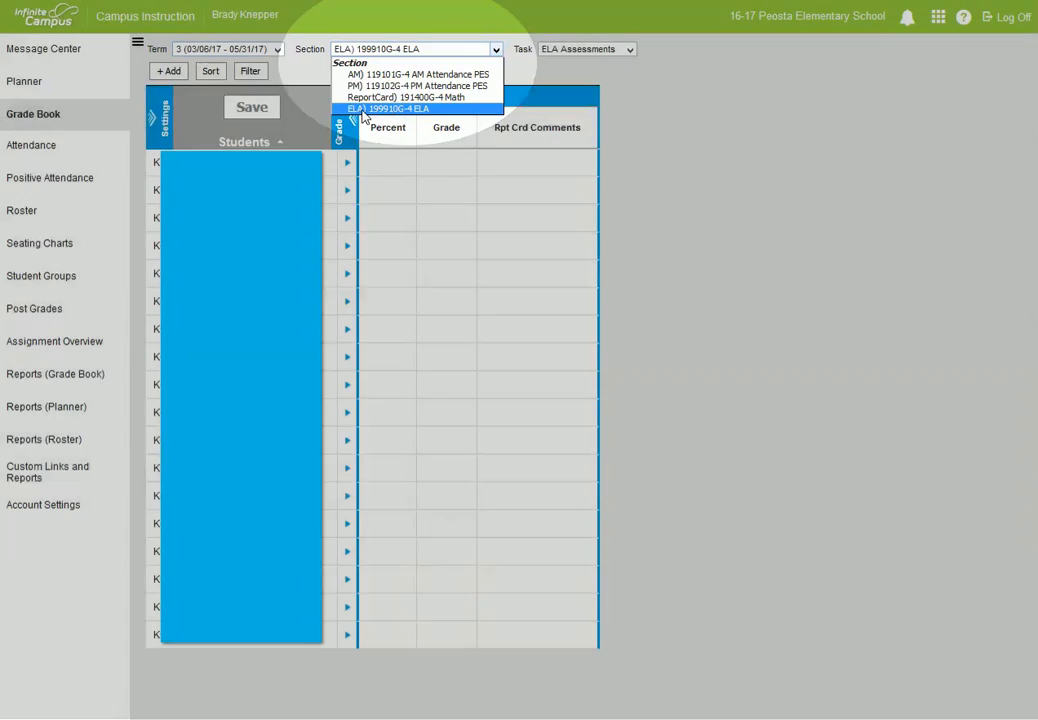
click(362, 113)
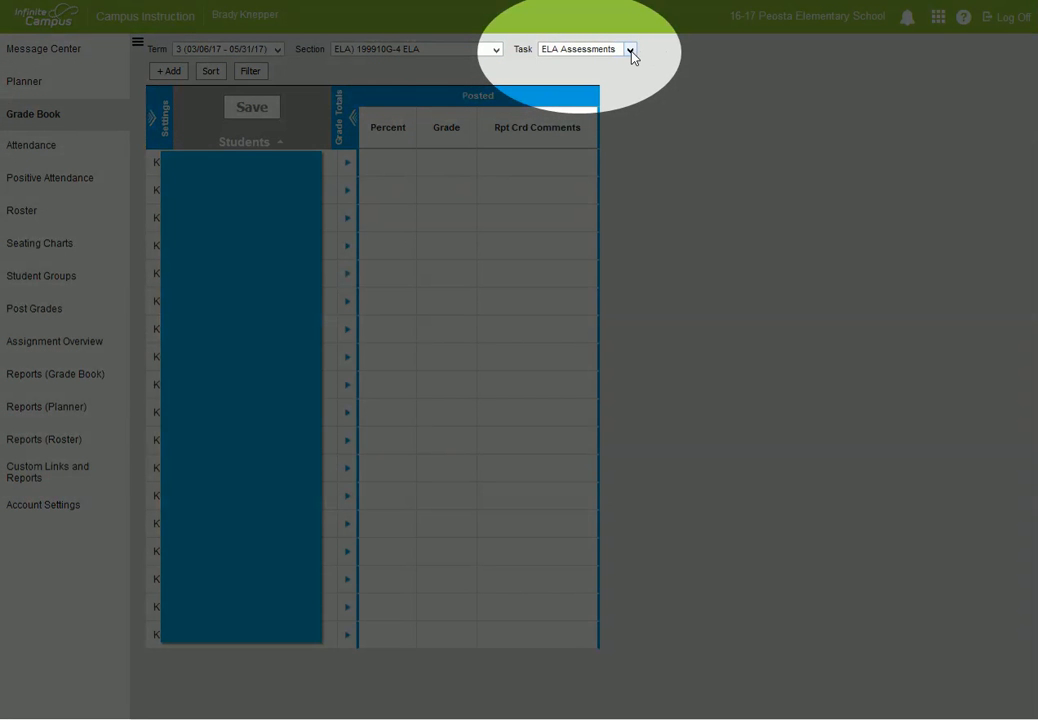
click(630, 50)
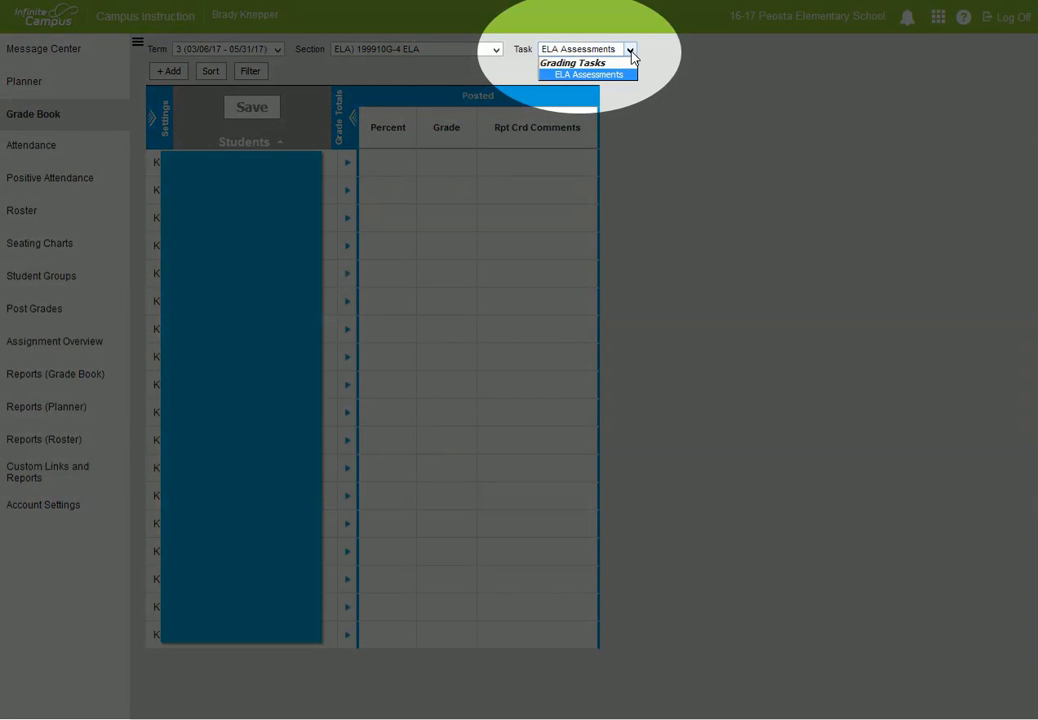
click(684, 72)
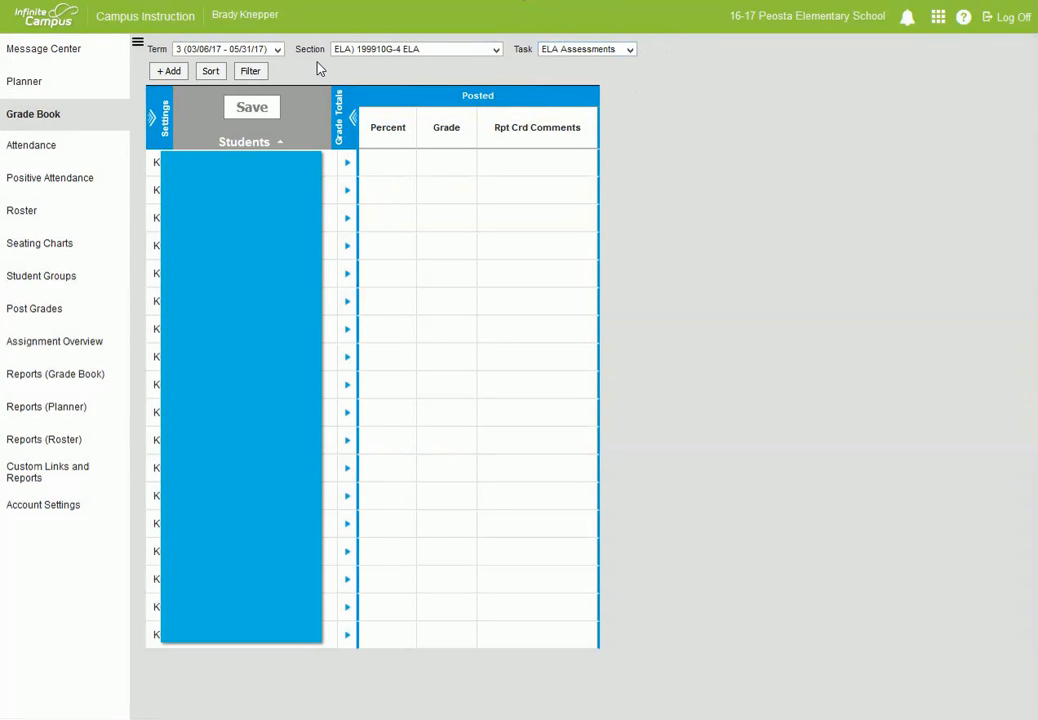
click(630, 52)
click(632, 84)
In the Category Copier, choose year 15-16 and section ELA) 199910G-2 ELA as the source, with all categories included.
click(158, 122)
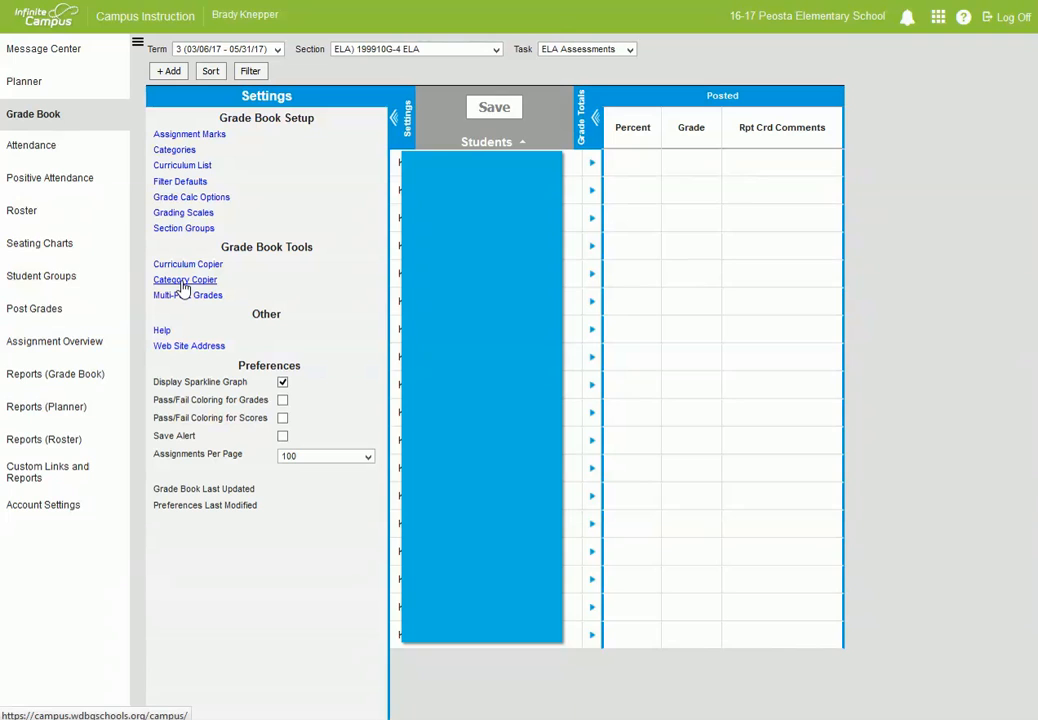
click(183, 284)
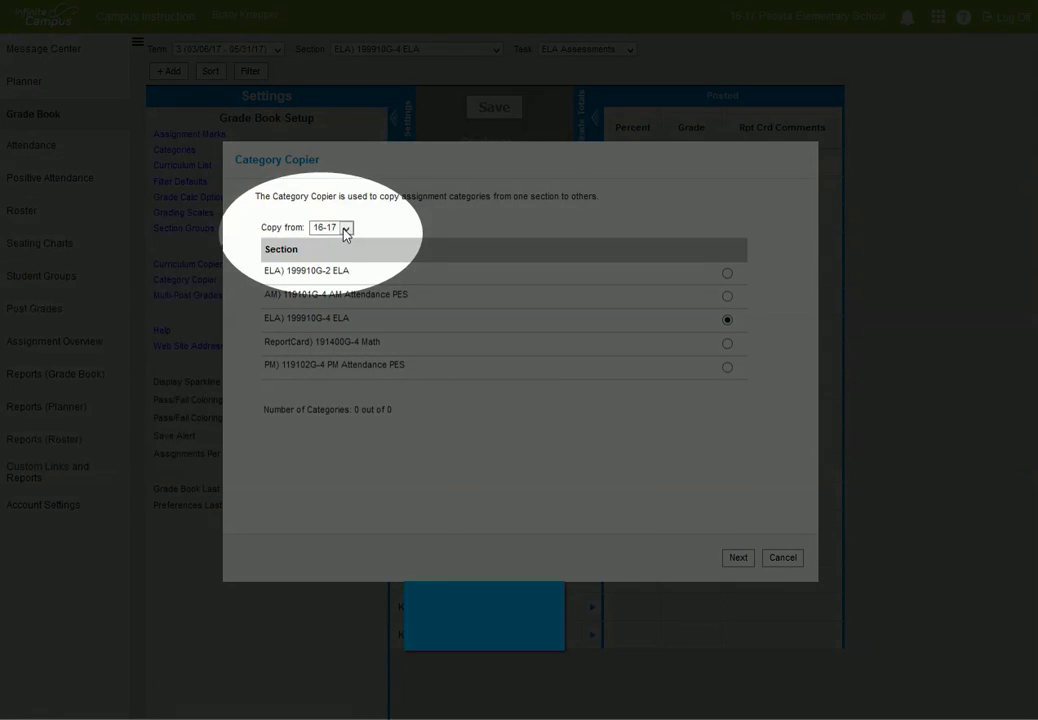
click(344, 228)
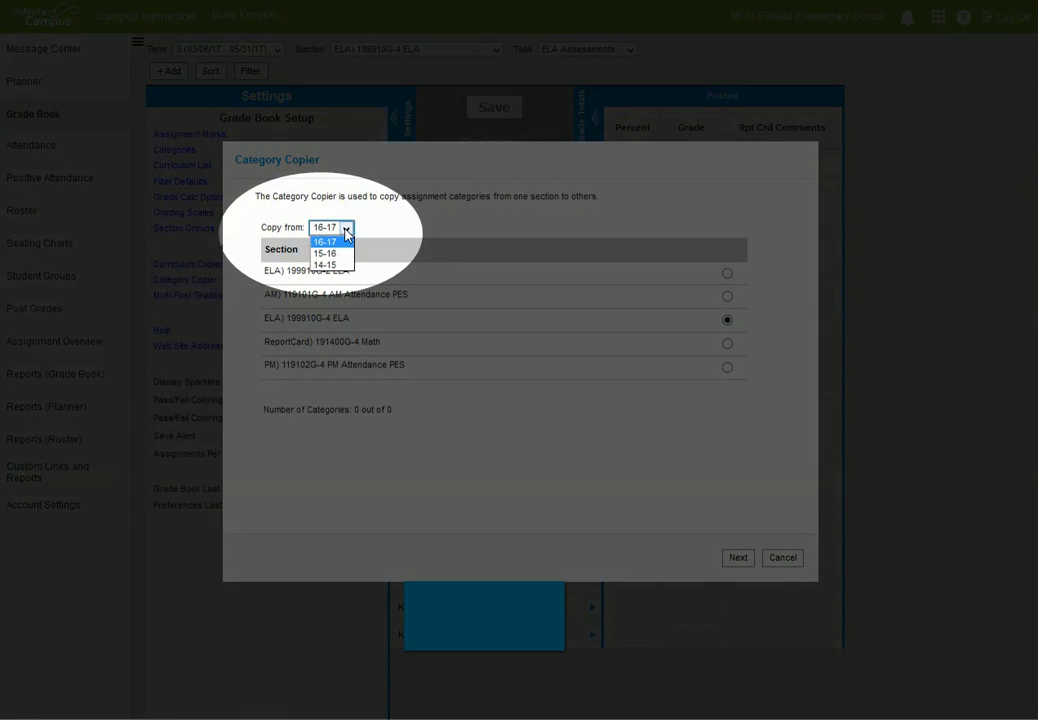
click(334, 256)
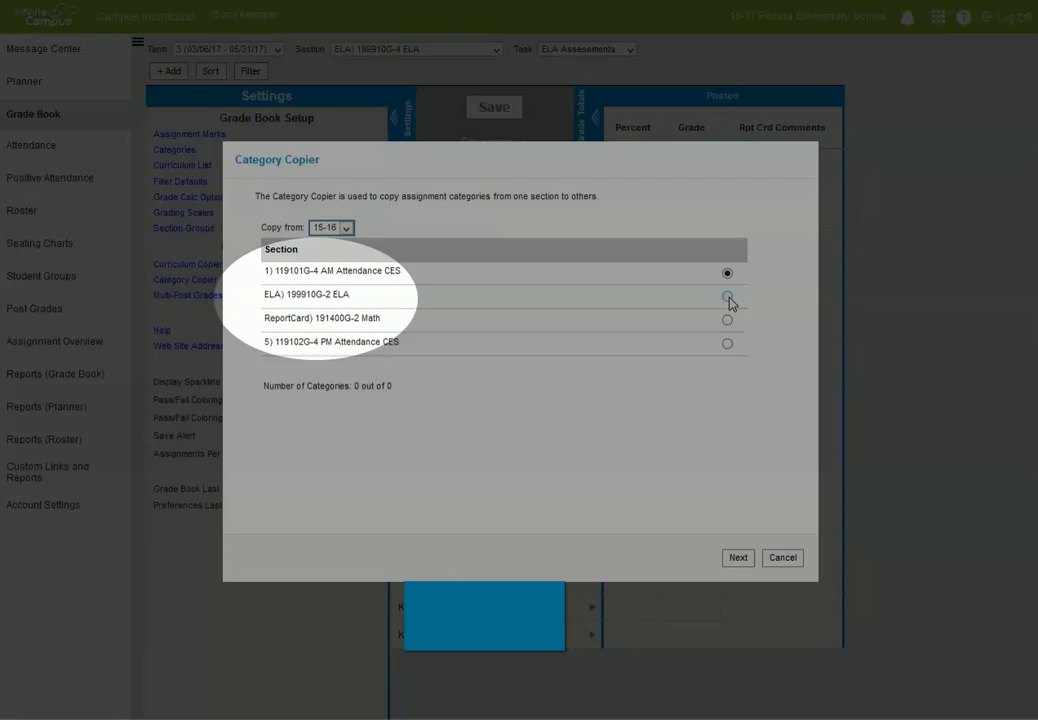
click(727, 297)
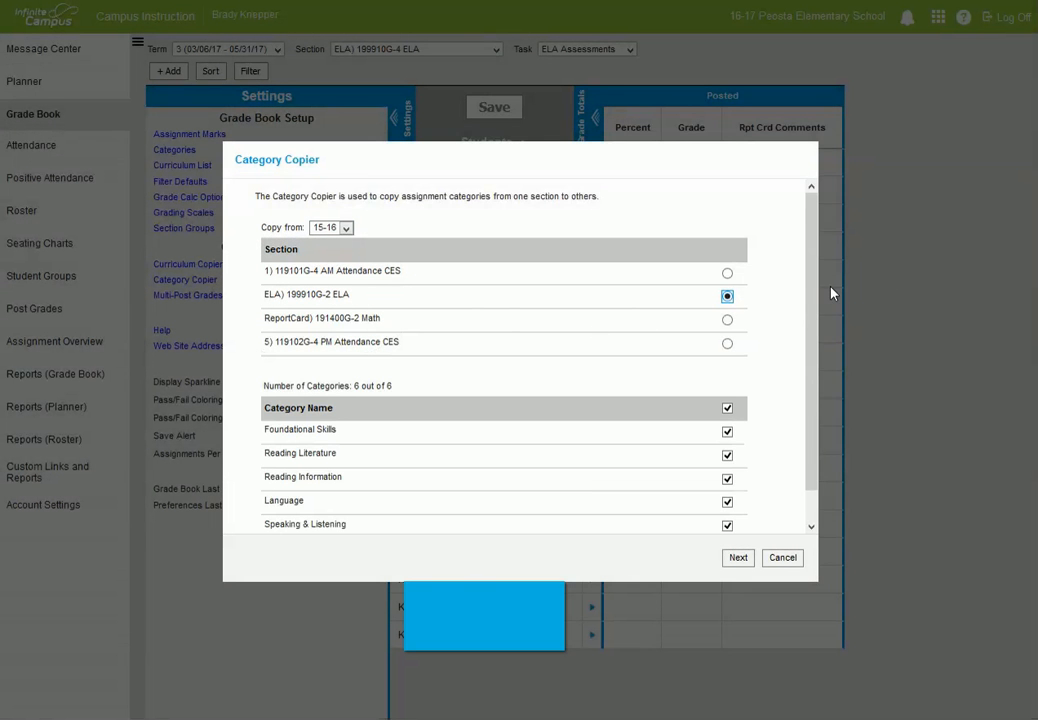
drag(811, 297, 823, 382)
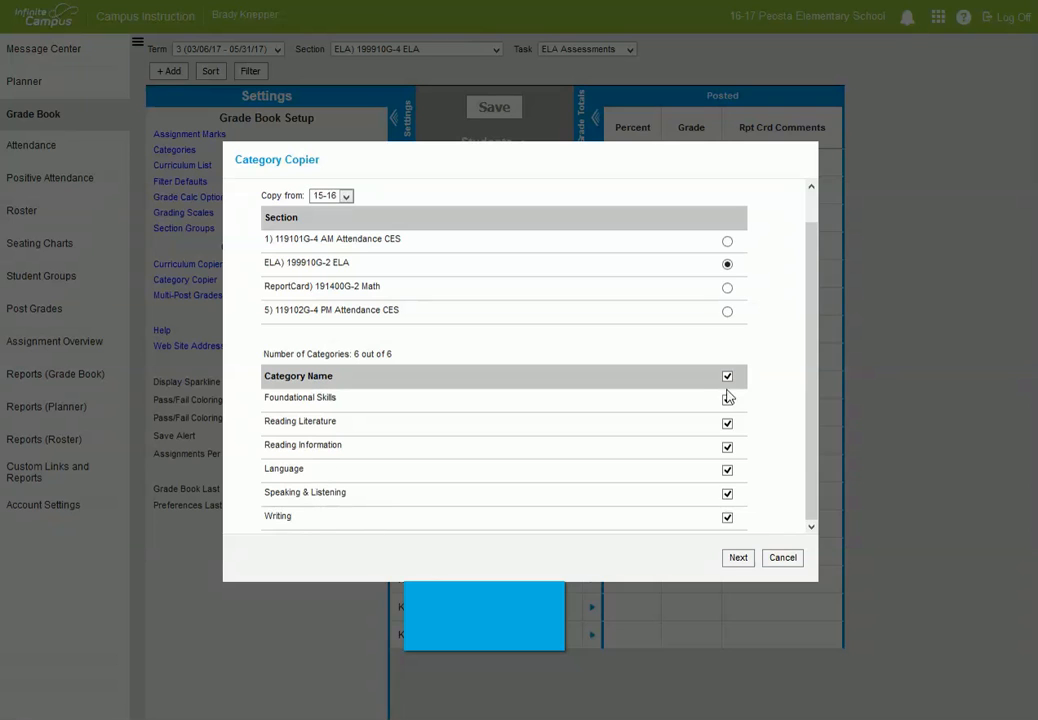
click(727, 518)
click(738, 559)
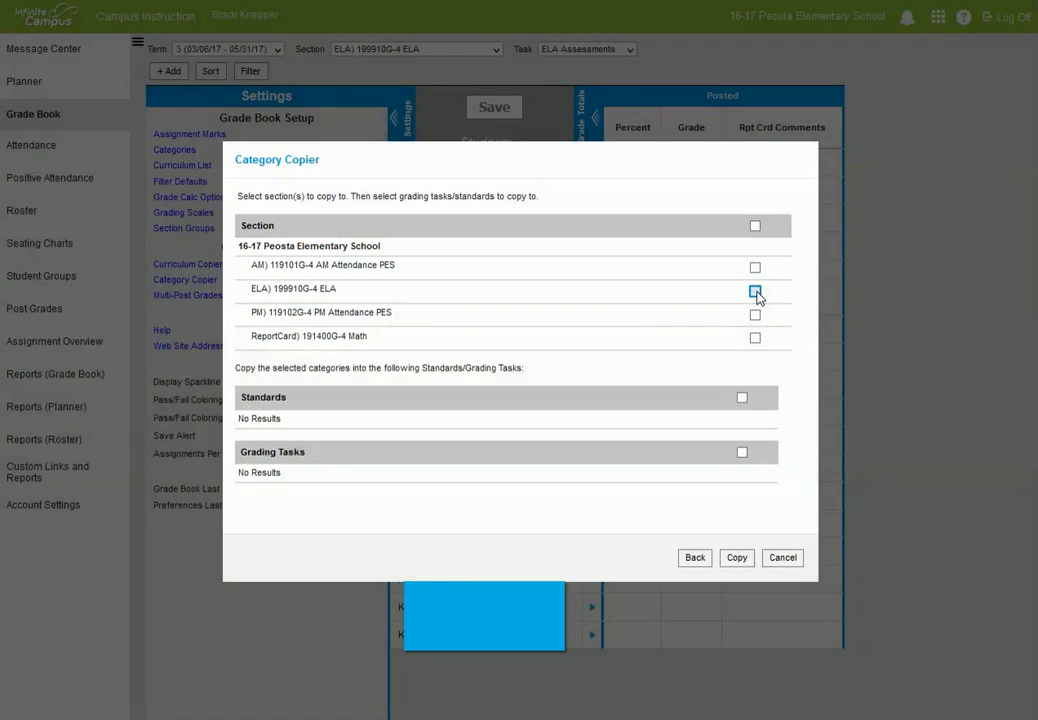
Copy the selected categories into section ELA) 199910G-4 ELA under the ELA Assessments grading task.
click(755, 292)
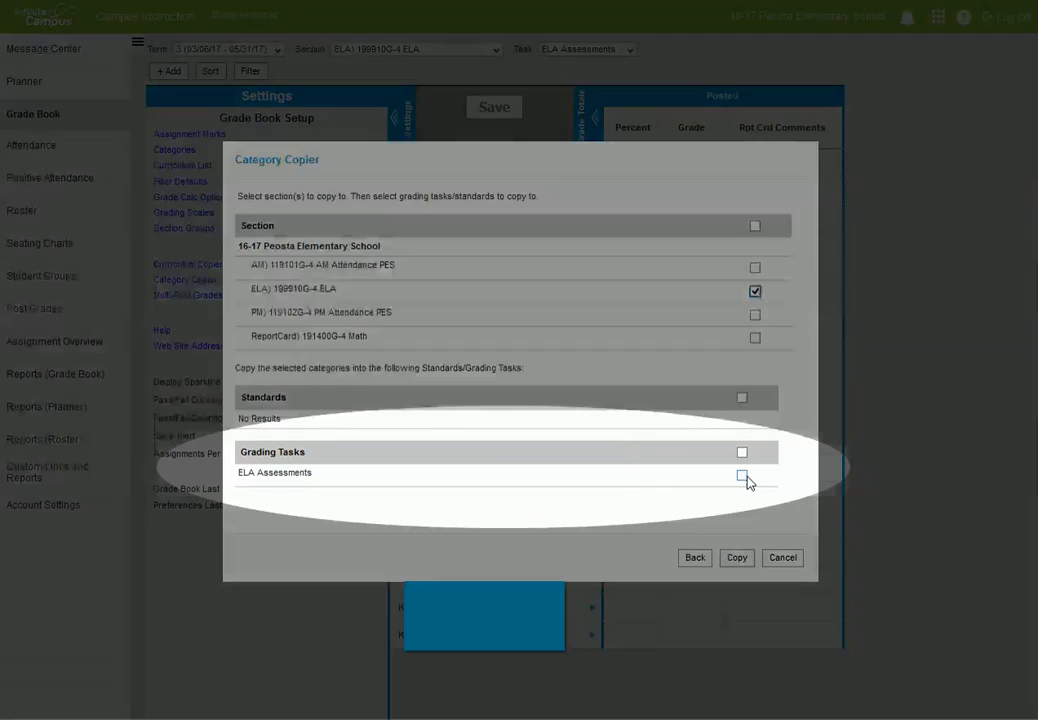
click(743, 477)
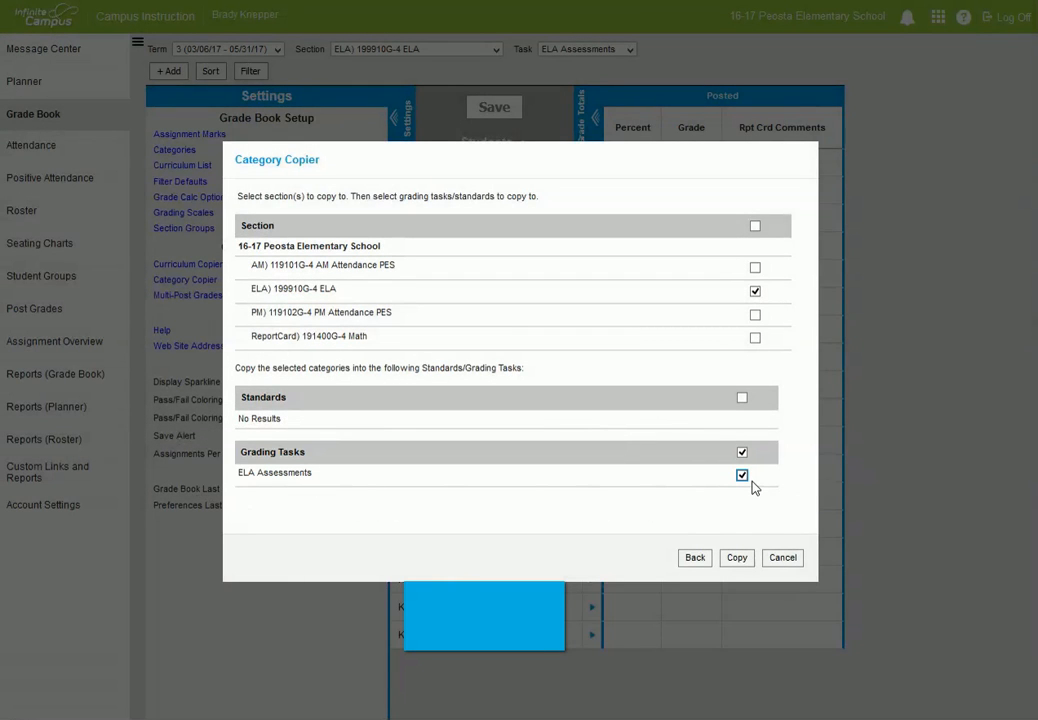
click(738, 565)
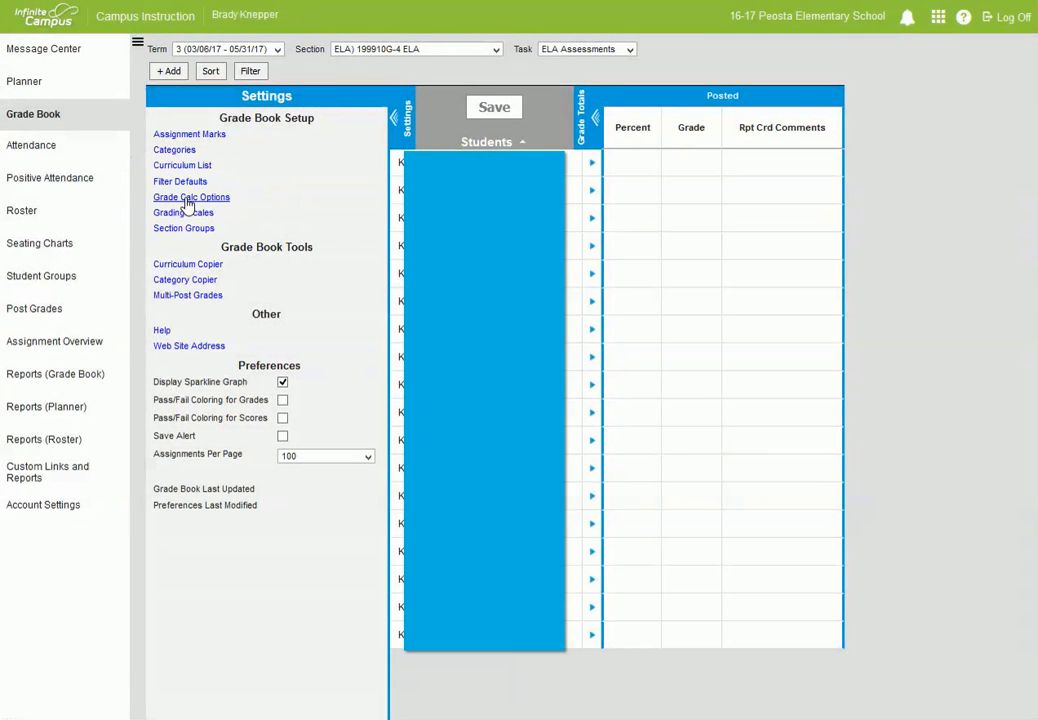
Set the grade calculation type to In Progress Grade with the Elementary Proficiency 15-16 grading scale, save, and check the category columns.
click(188, 200)
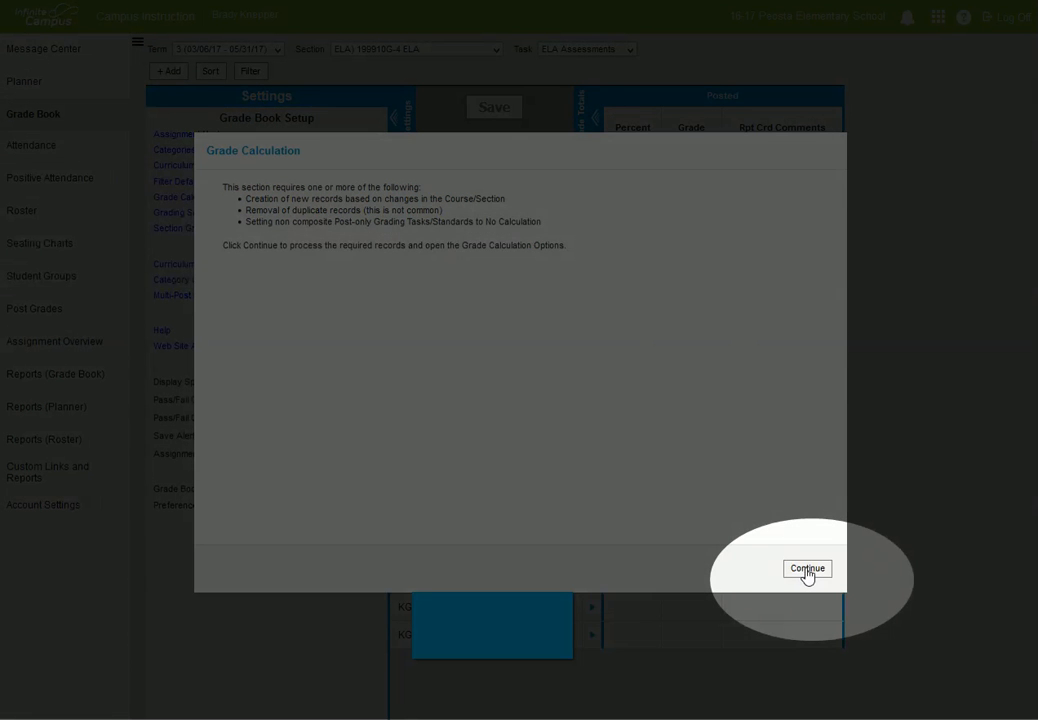
click(807, 570)
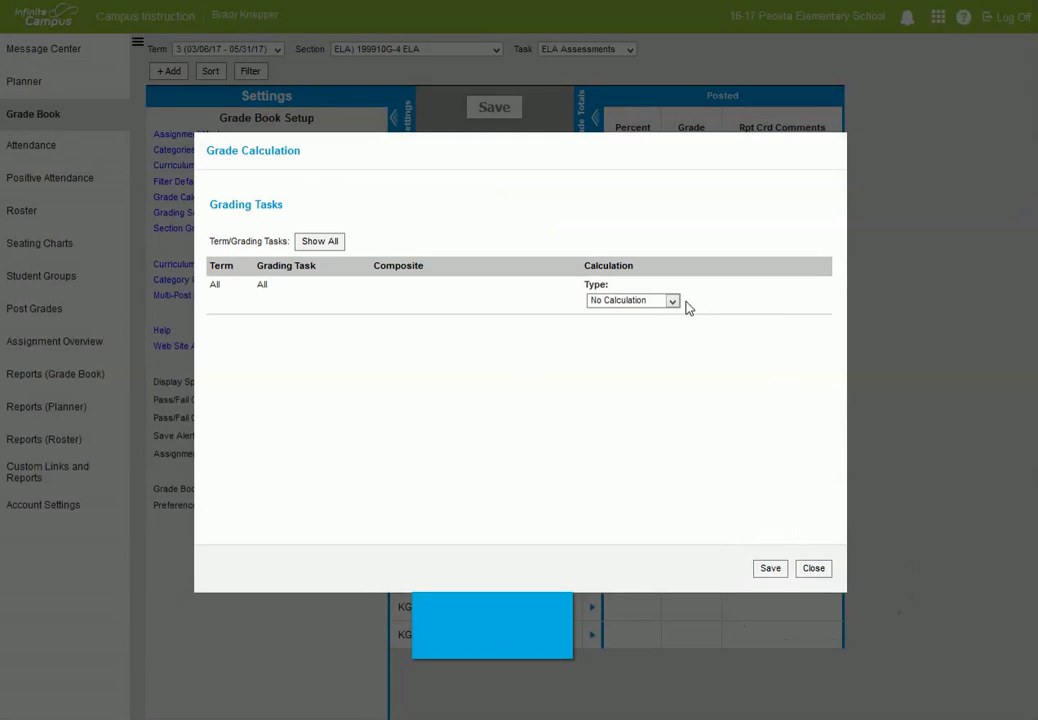
click(674, 301)
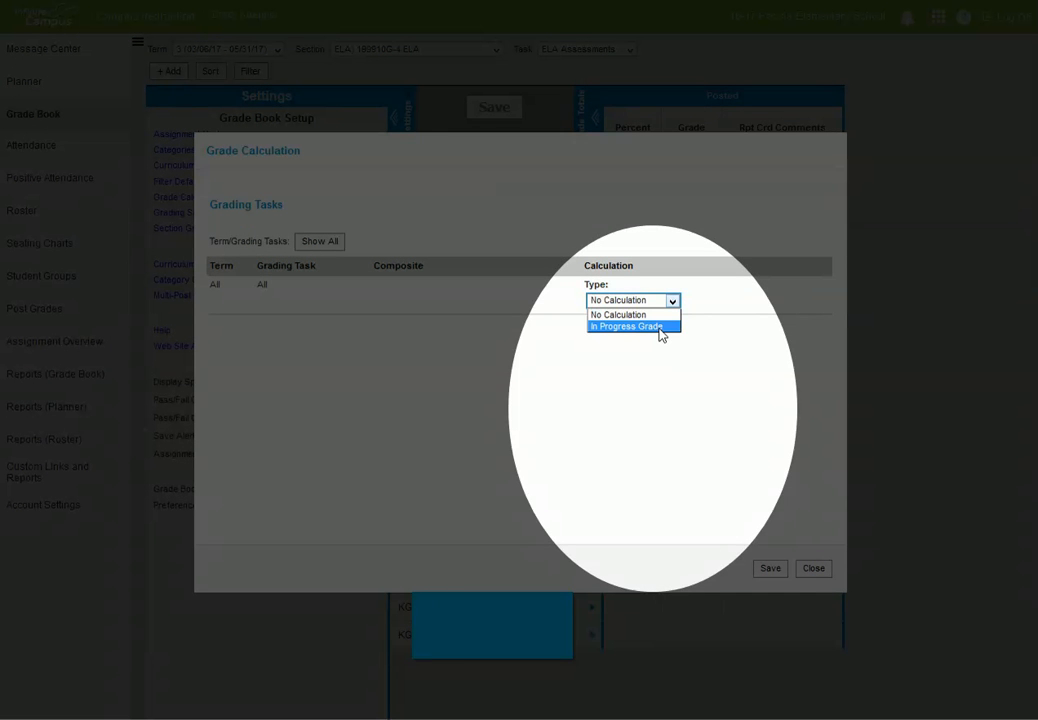
click(660, 328)
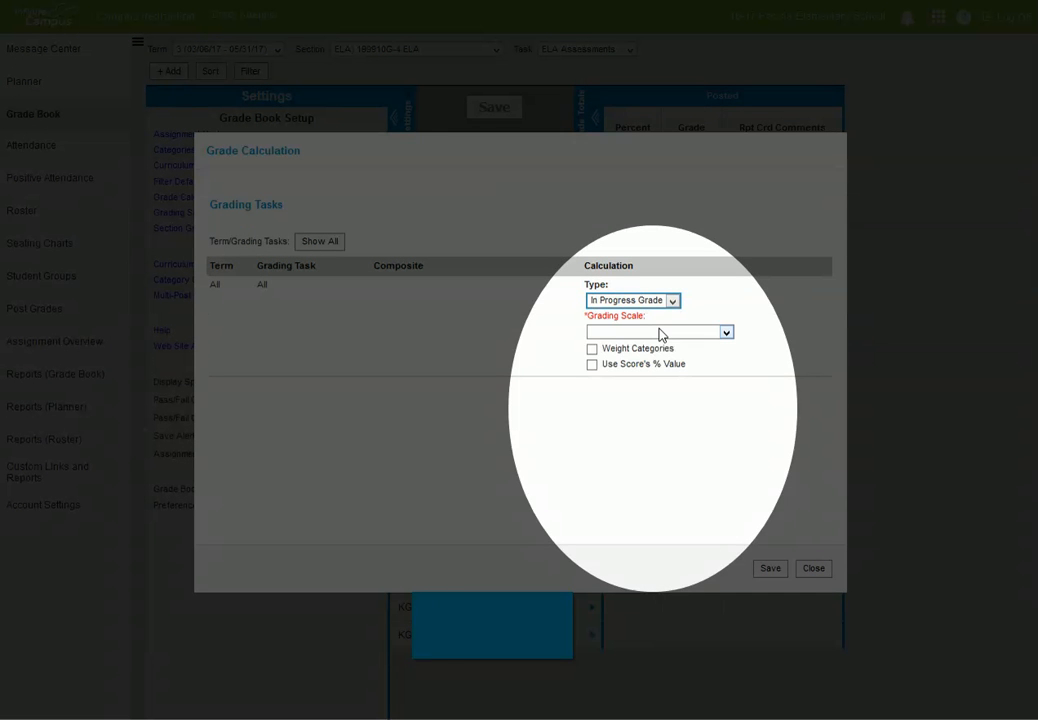
click(727, 333)
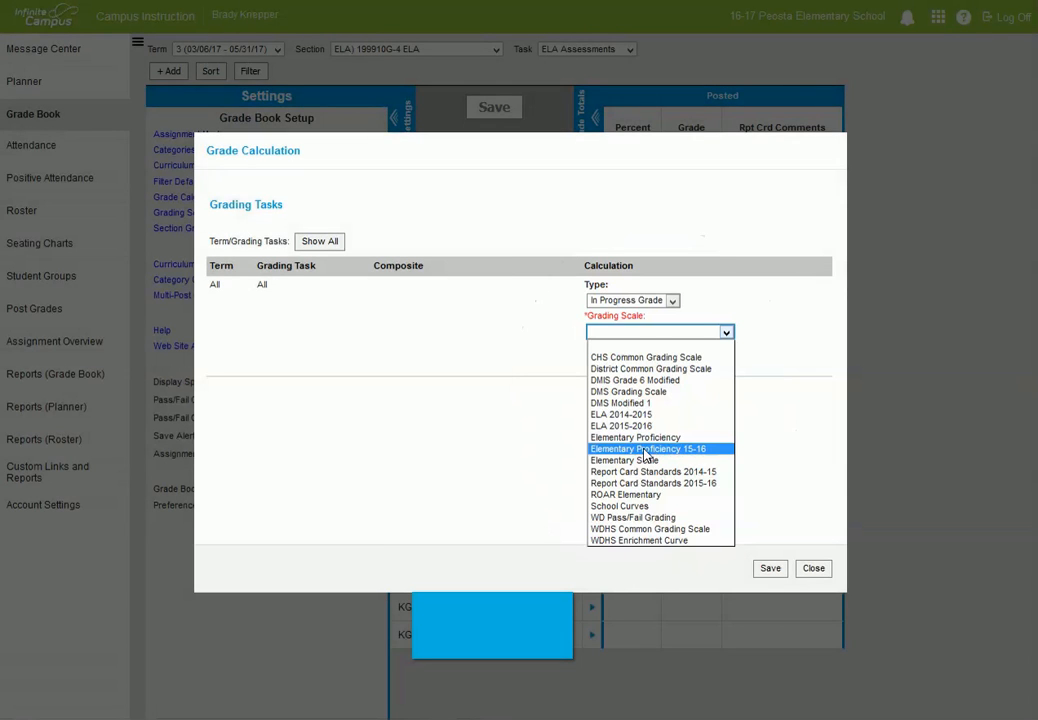
click(648, 449)
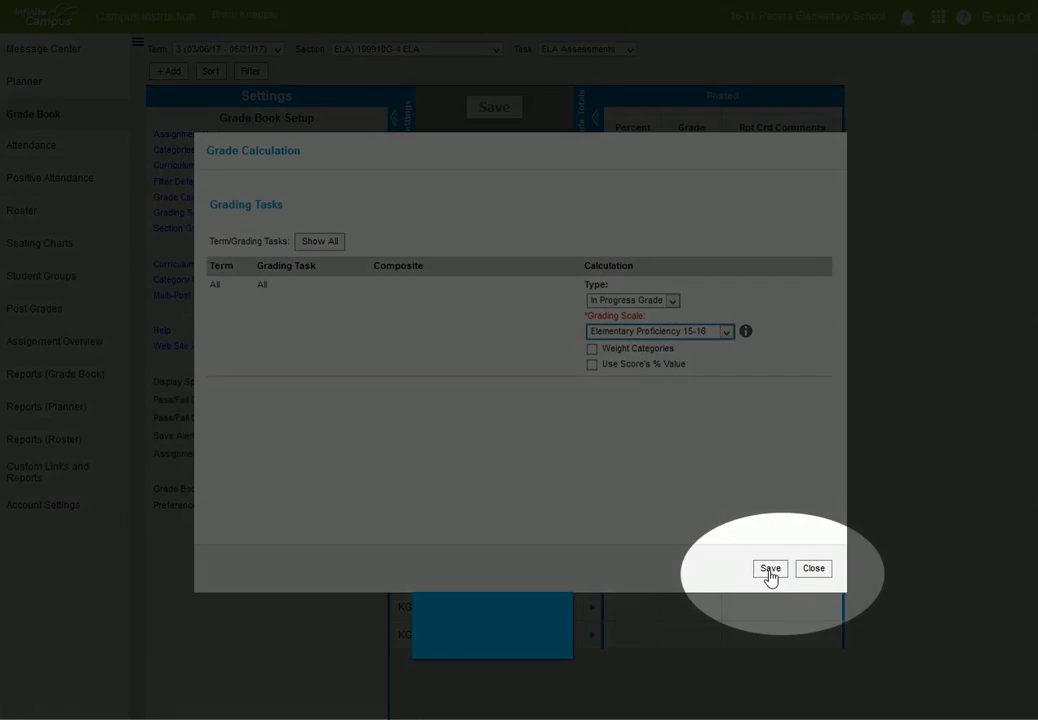
click(769, 570)
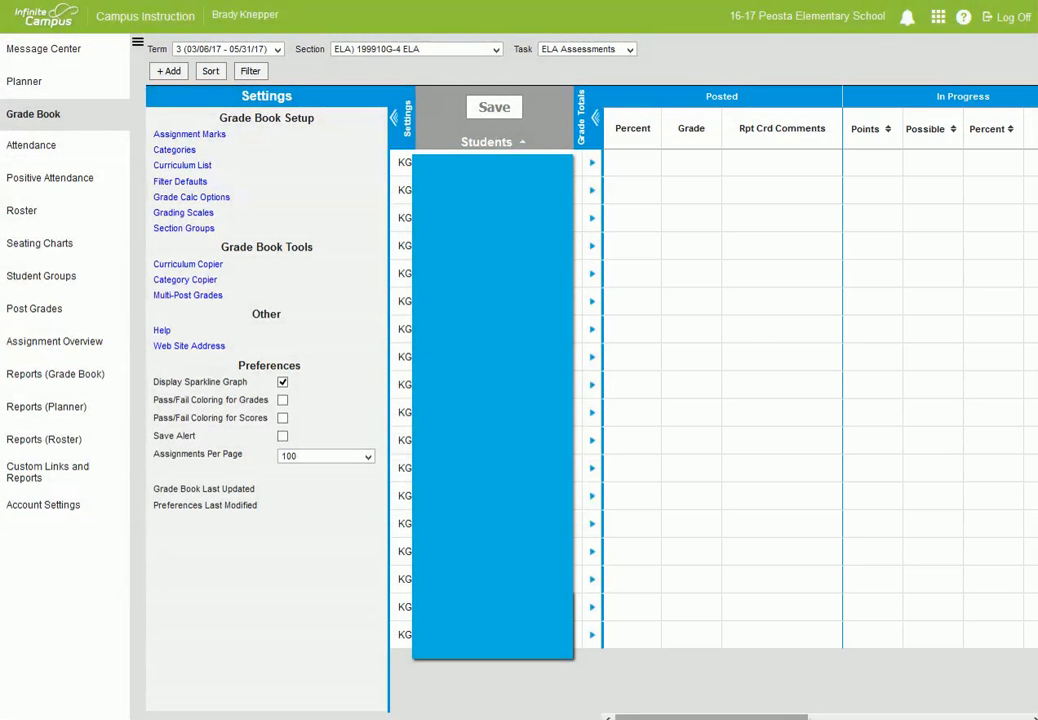
drag(655, 717, 875, 717)
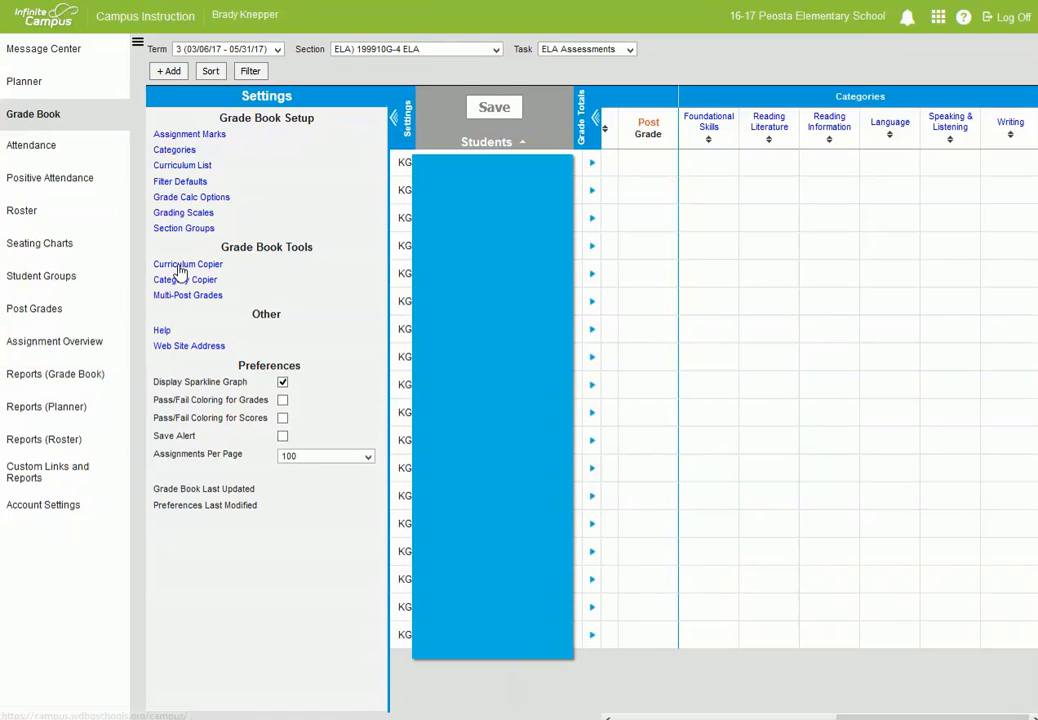
In the Curriculum Copier, set the source to year 15-16 and section ELA) 199910G-2 ELA.
click(180, 267)
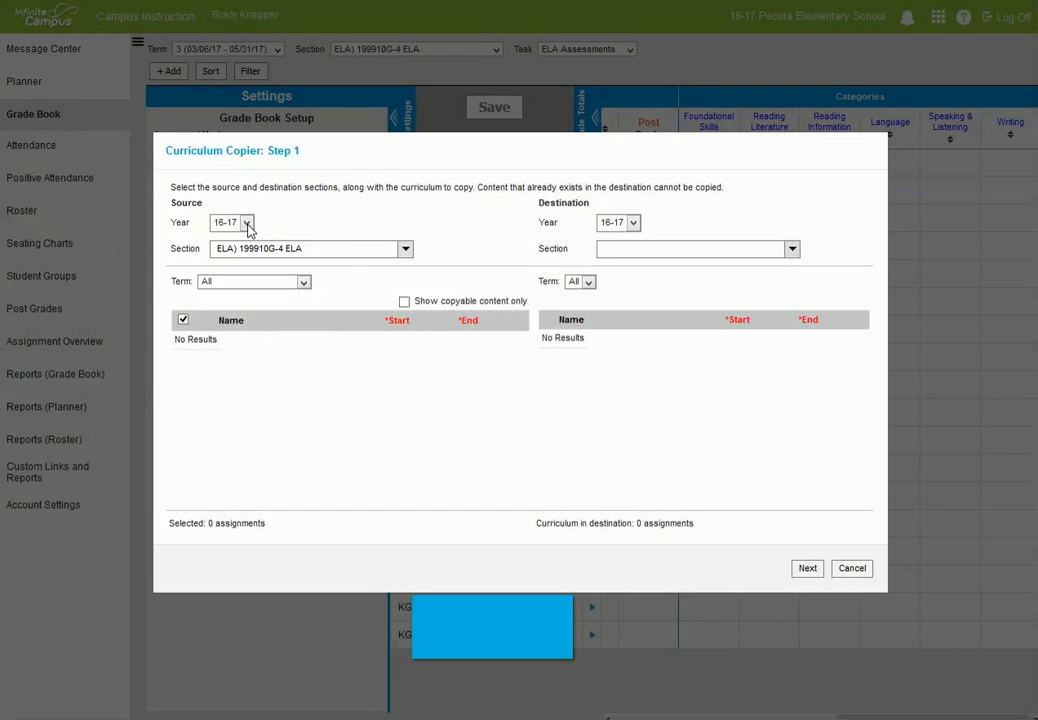
click(248, 225)
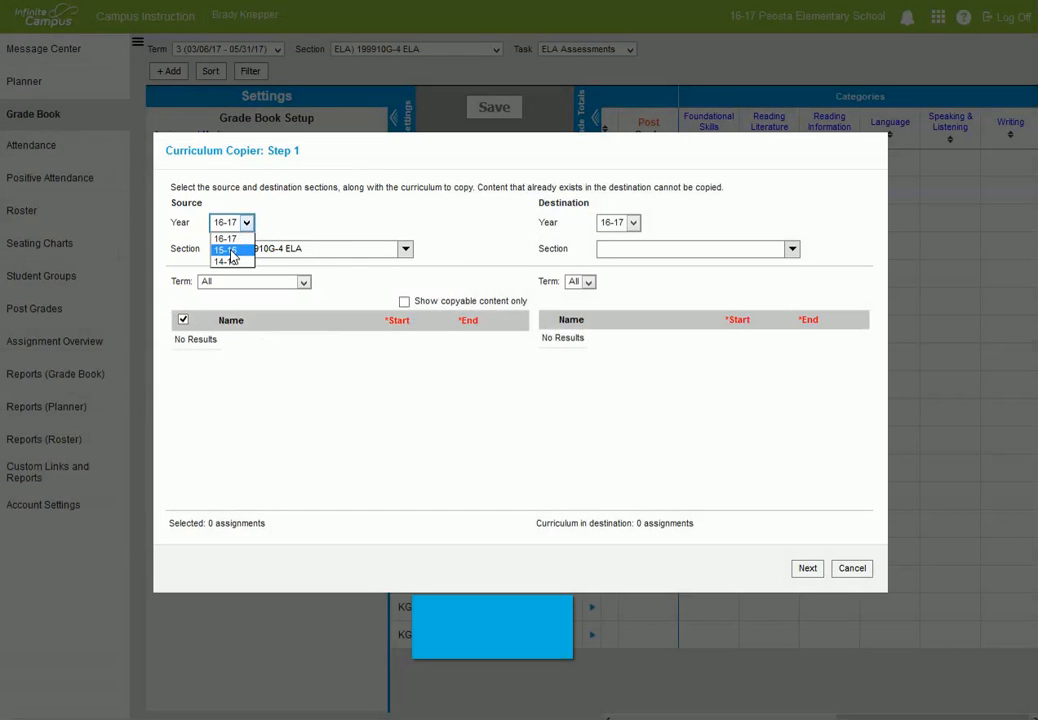
click(231, 250)
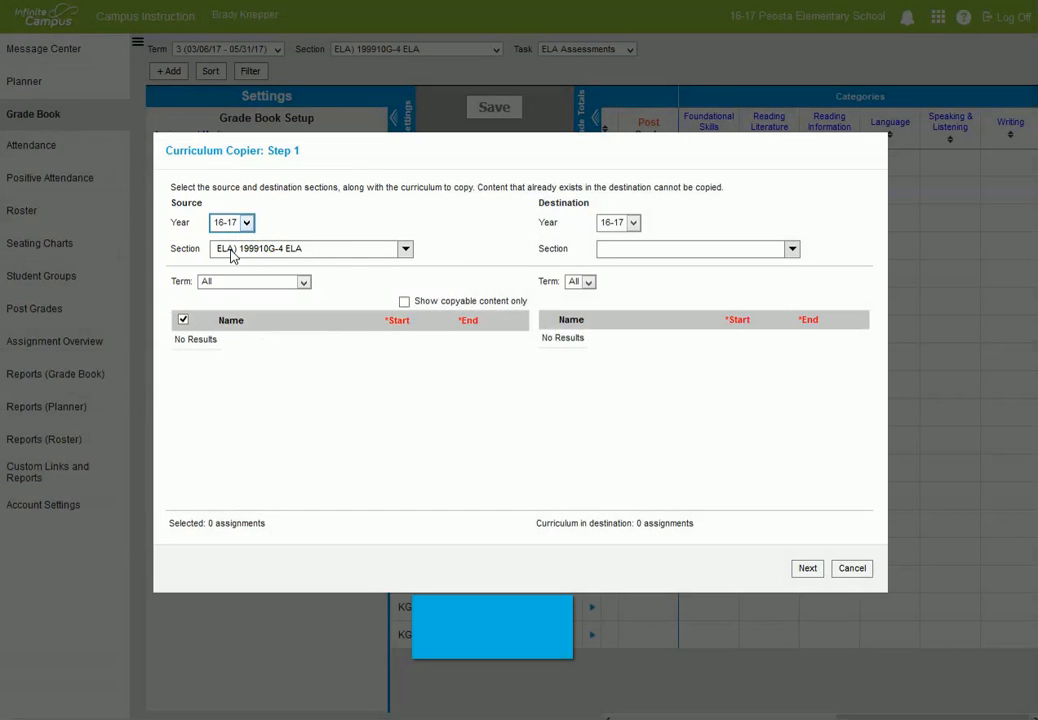
click(406, 252)
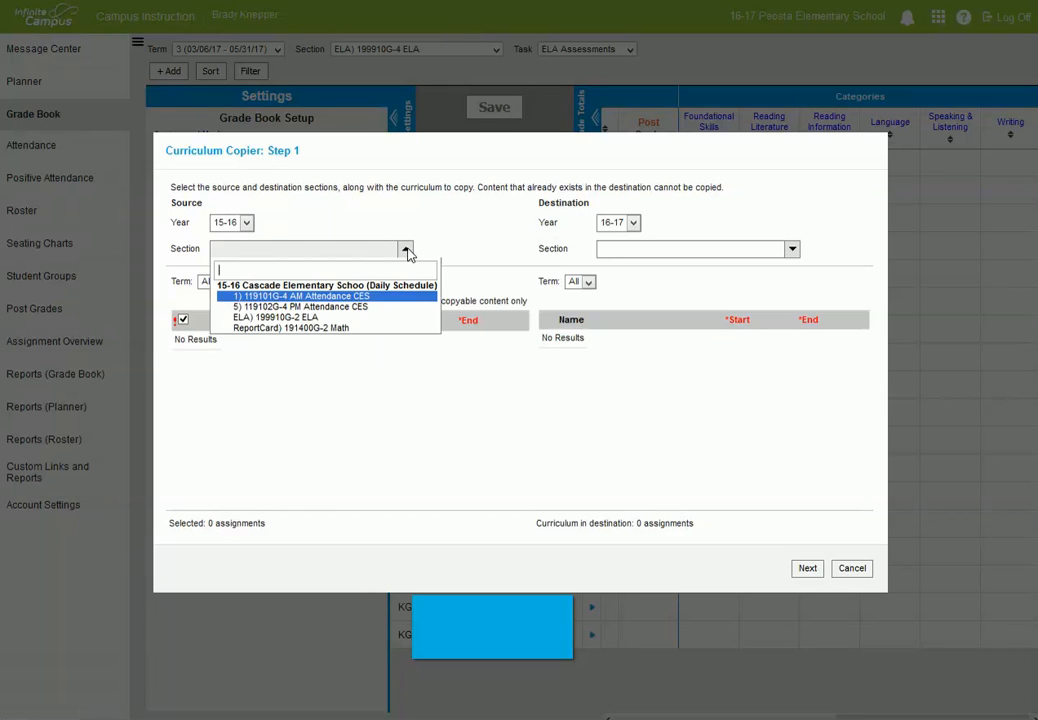
click(276, 318)
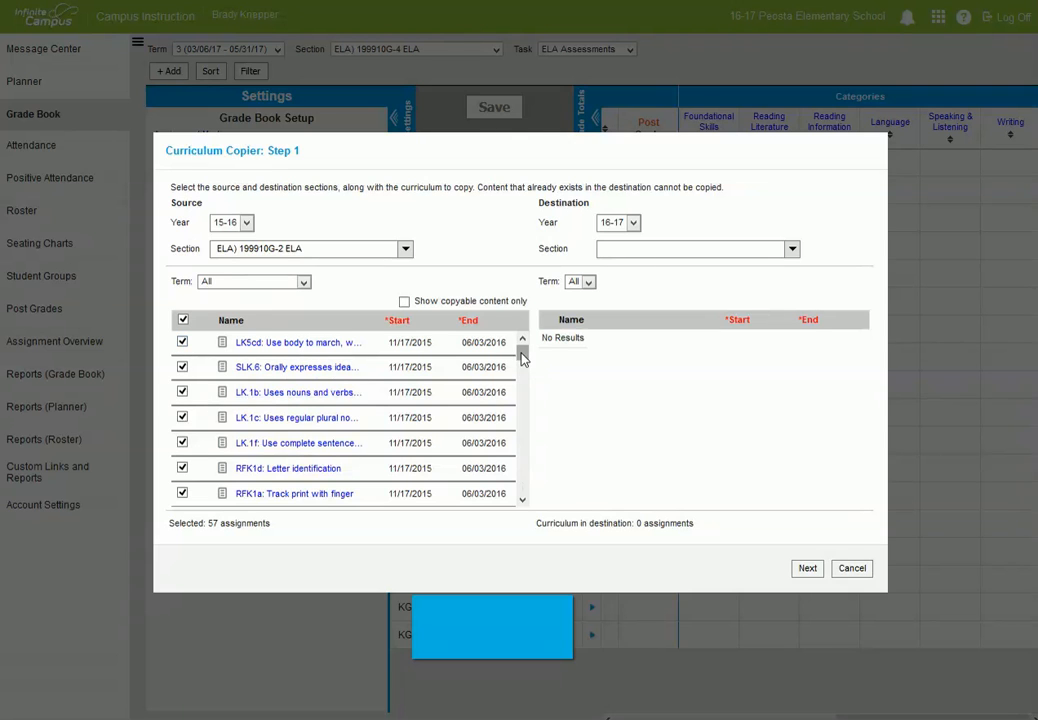
mouse_move(522, 357)
mouse_down()
mouse_move(528, 496)
mouse_move(524, 345)
mouse_up()
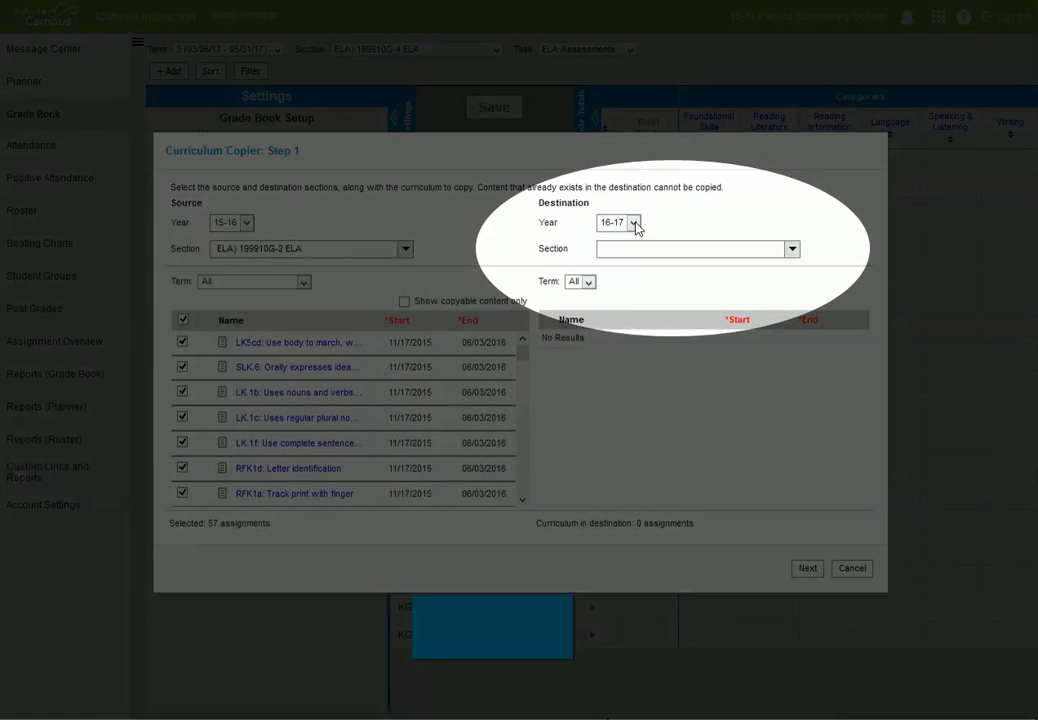
Choose section ELA) 199910G-4 ELA in year 16-17 as the copy destination and confirm its average daily minutes.
click(792, 251)
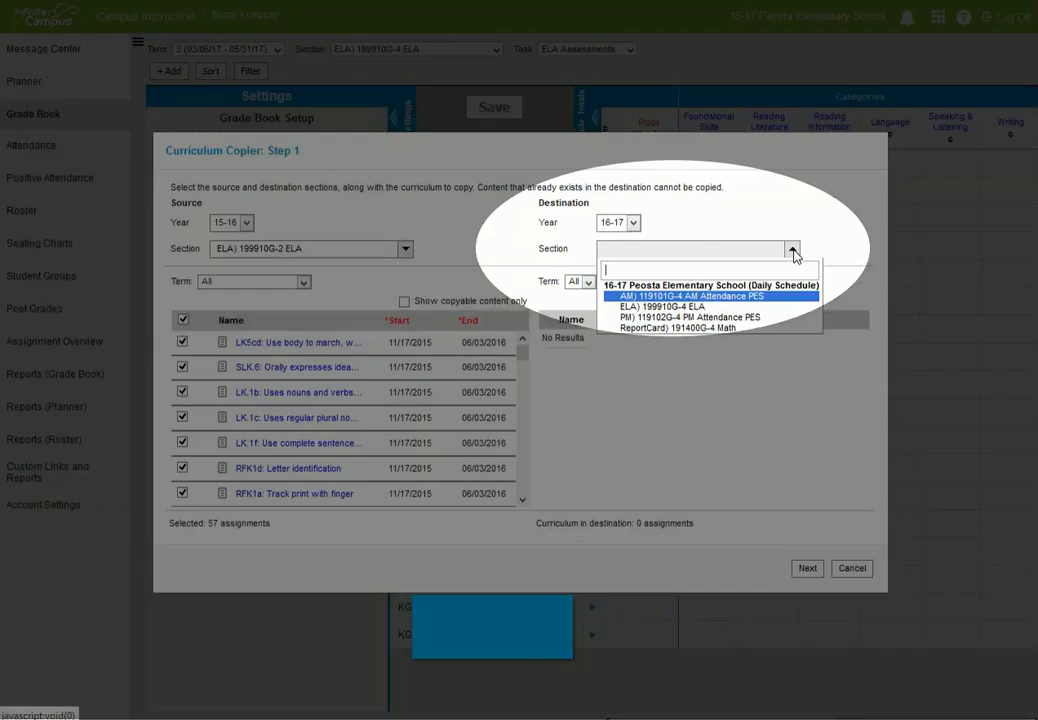
click(660, 307)
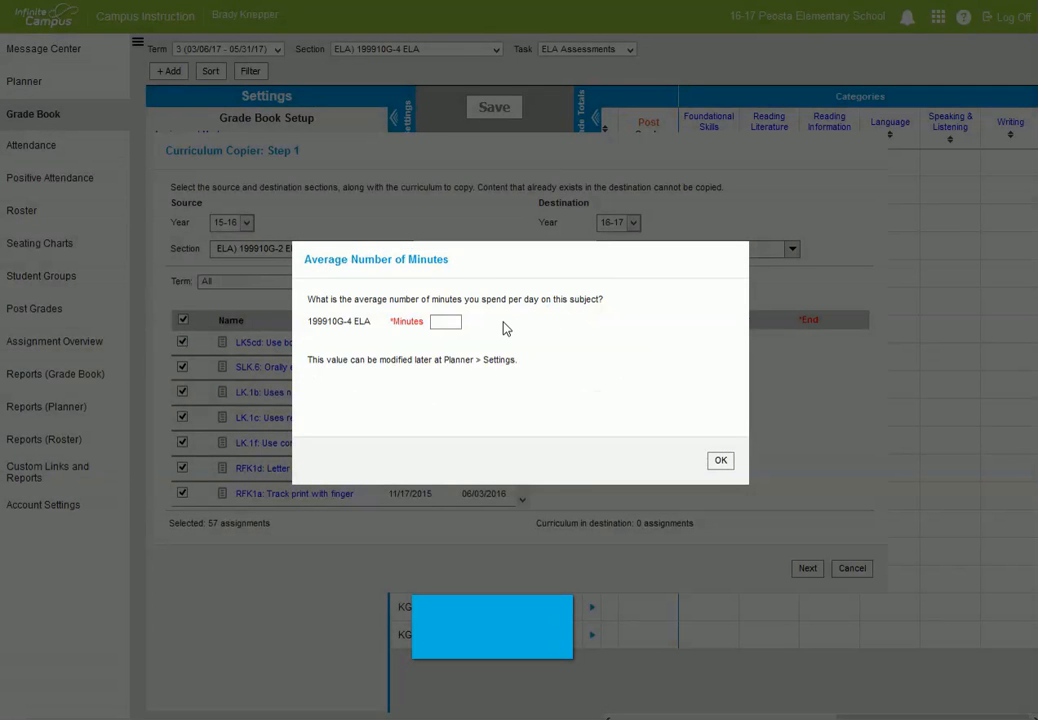
click(450, 321)
click(721, 462)
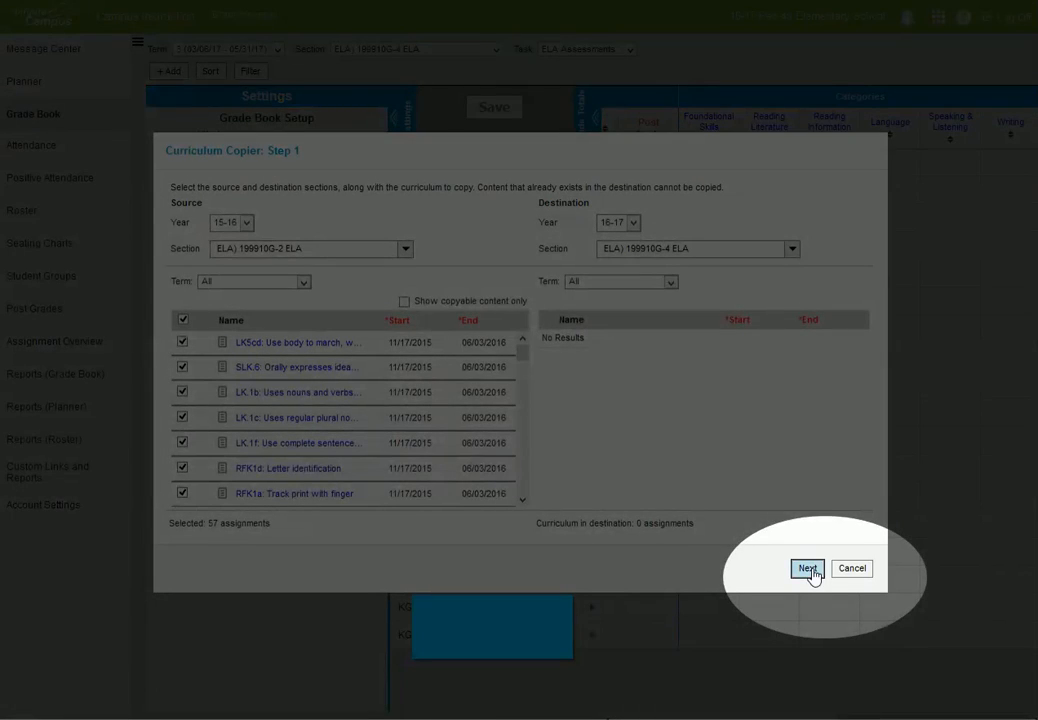
Proceed with all source assignments selected and accept the default start and end dates for the copied curriculum.
click(810, 569)
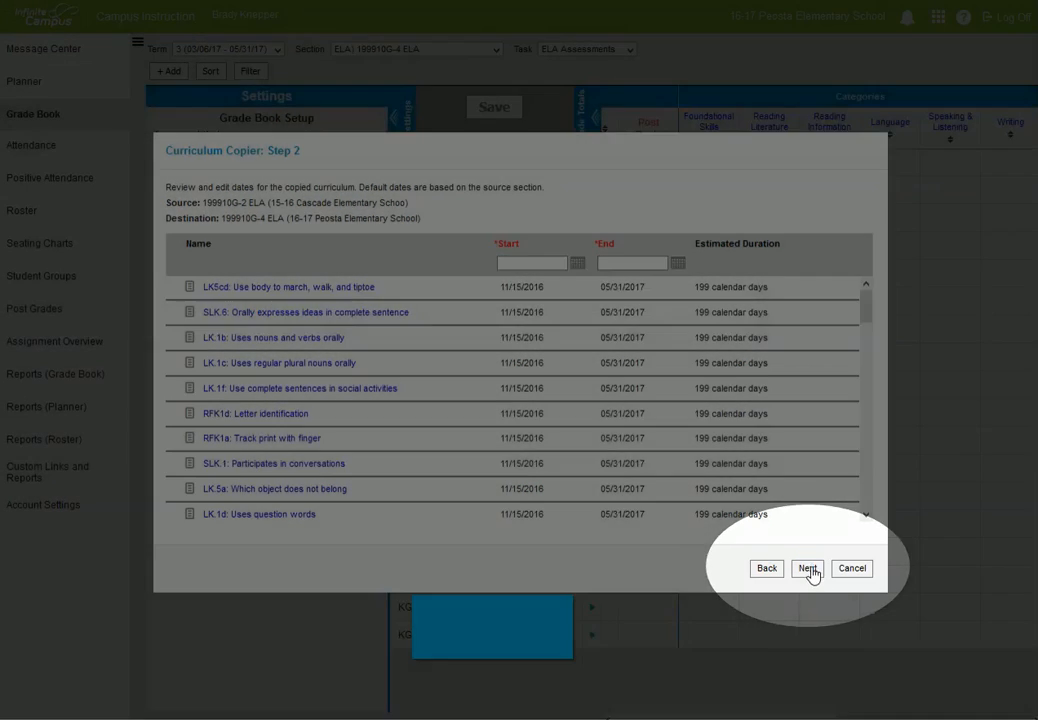
click(810, 569)
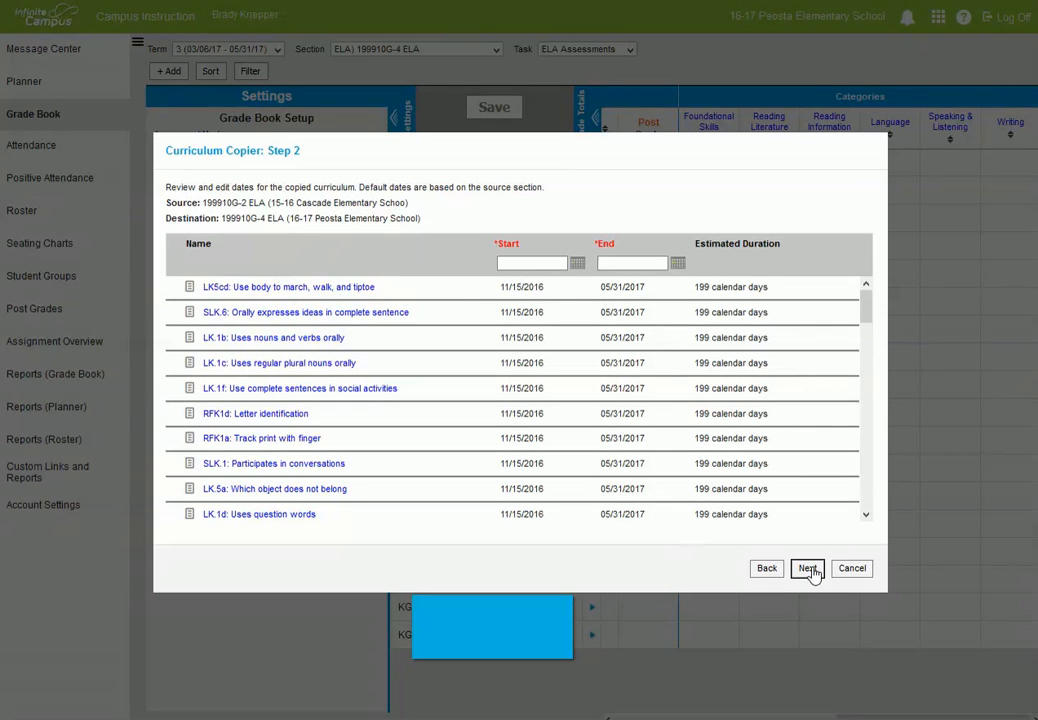
click(810, 569)
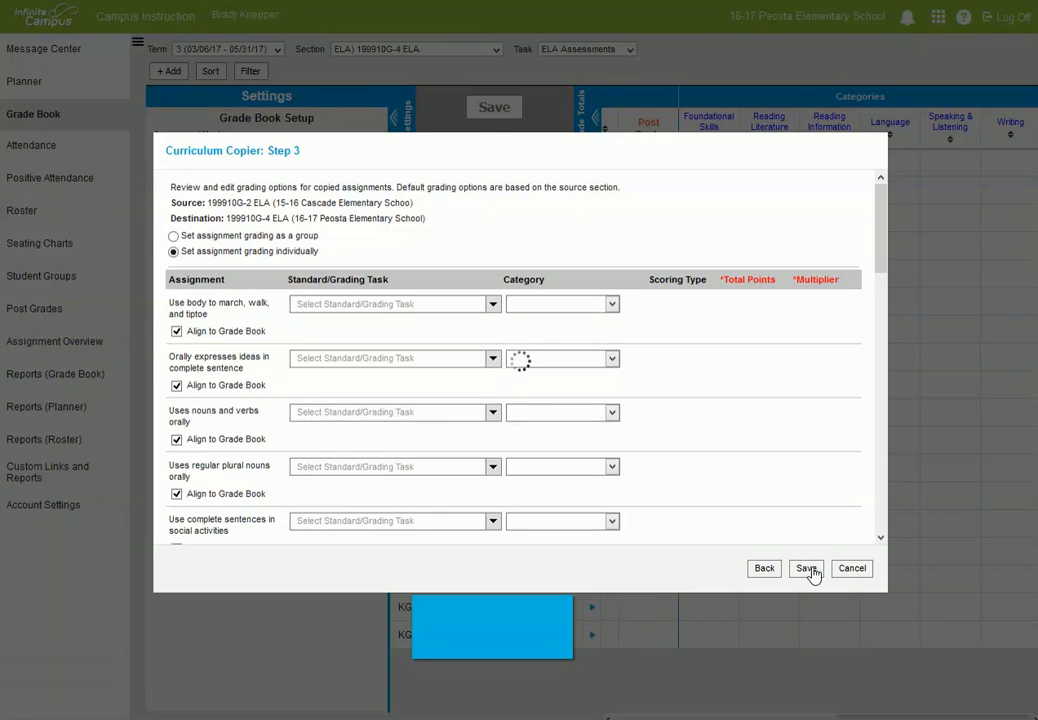
Set assignment grading as a group under the ELA Assessments grading task with 10 total points.
click(173, 236)
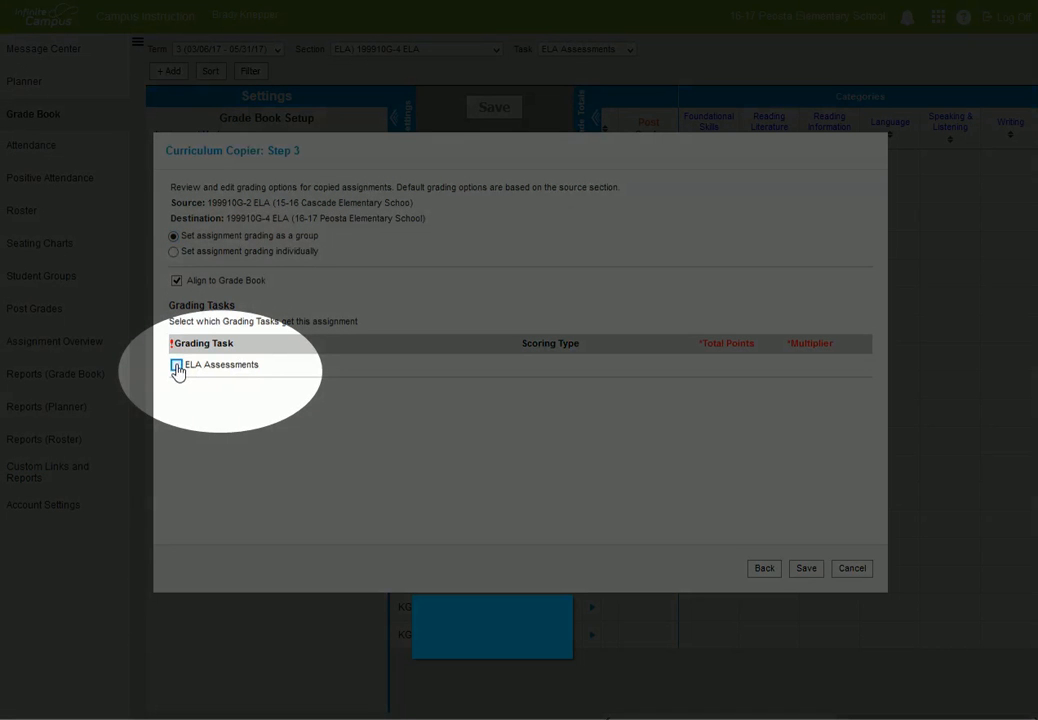
click(177, 368)
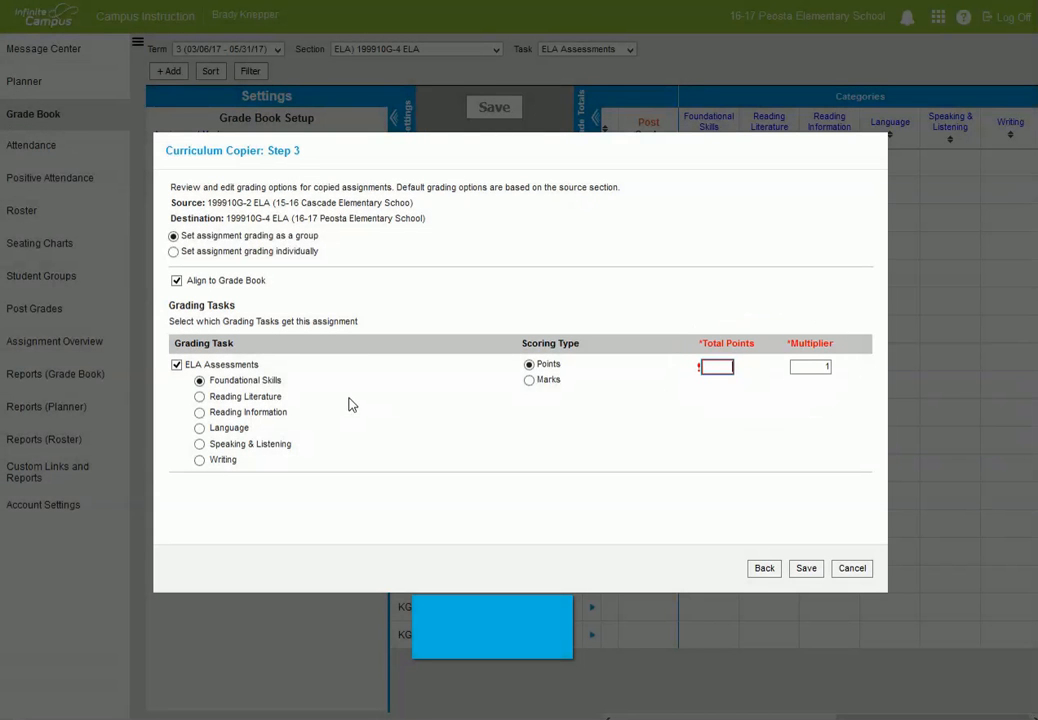
click(720, 367)
text(10)
Try the Reading Literature, Reading Information, Language and Writing categories for the group and return to Foundational Skills.
click(200, 397)
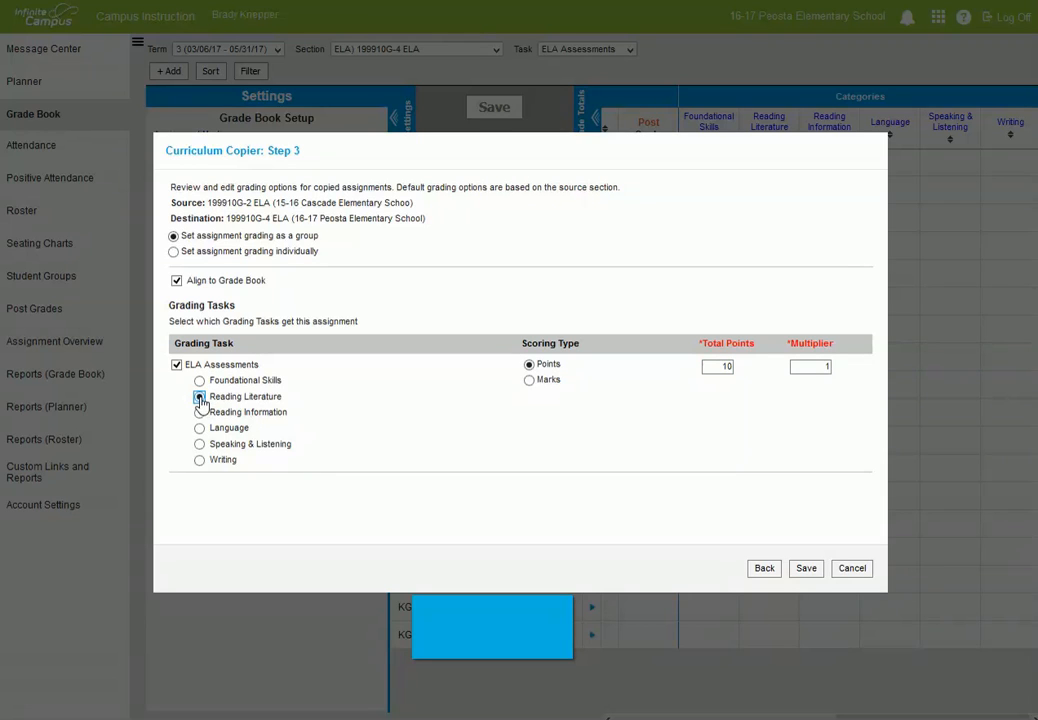
click(200, 412)
click(200, 428)
click(200, 459)
click(200, 381)
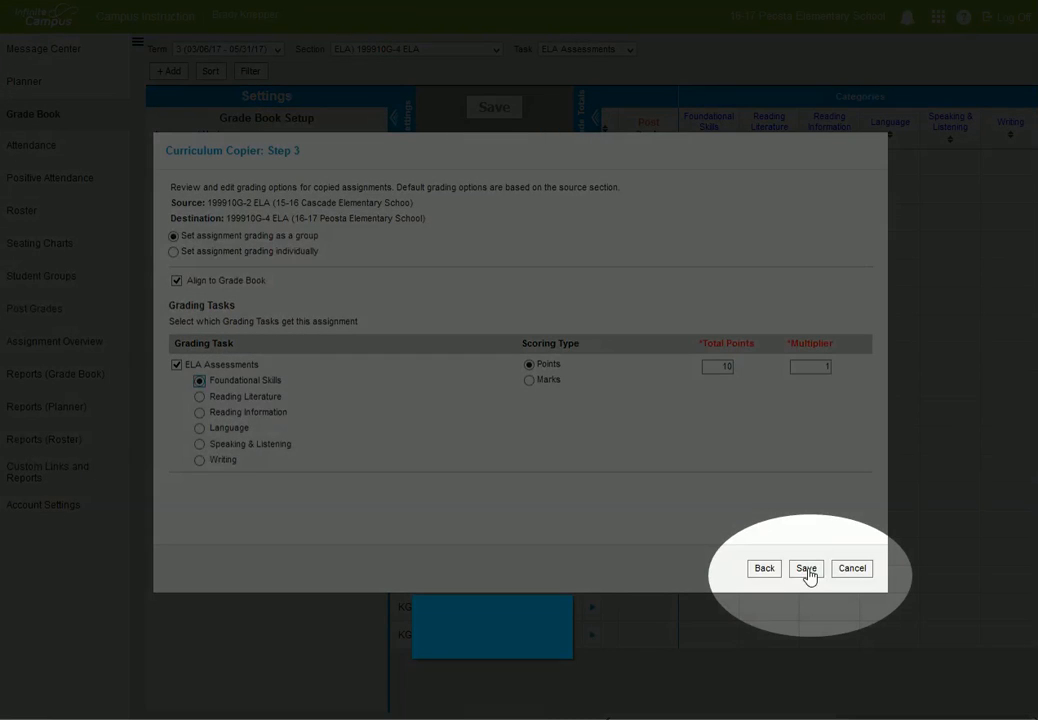
Save the curriculum copy, close the copier, and check the copied assignment columns in the grade book.
click(806, 570)
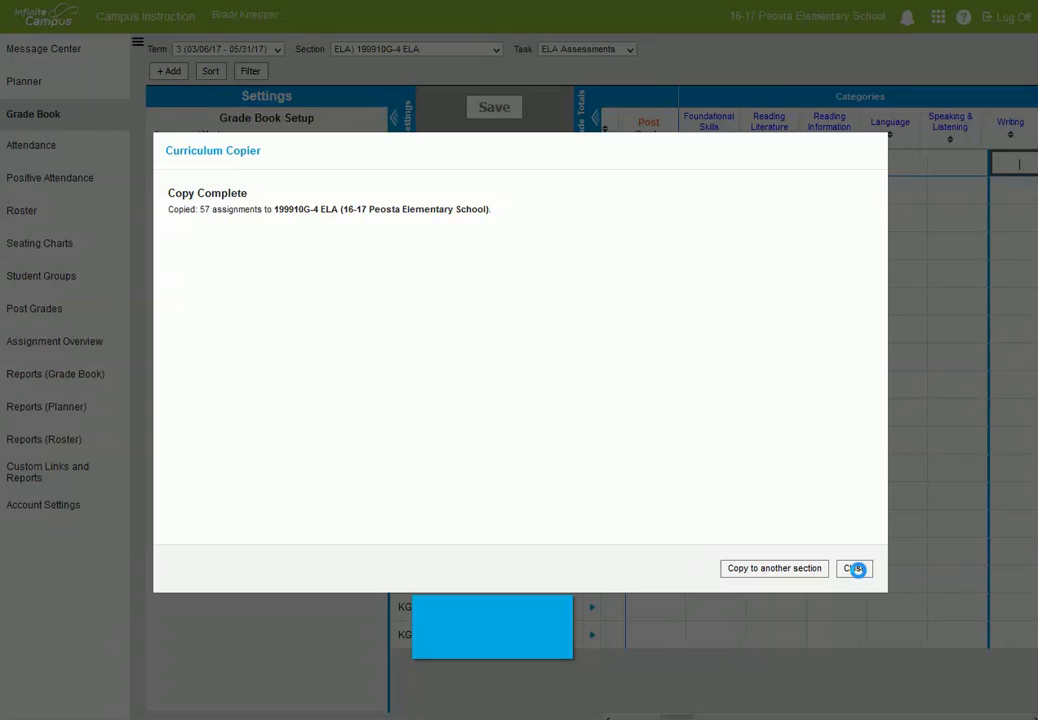
click(855, 569)
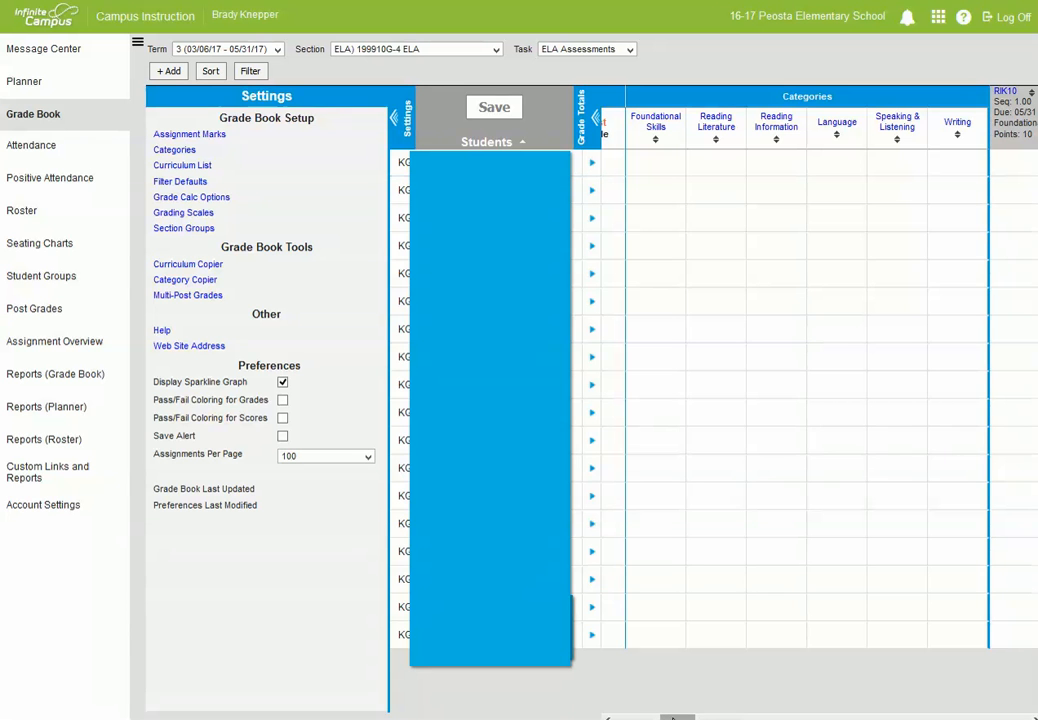
mouse_move(695, 717)
mouse_down()
mouse_move(1012, 717)
mouse_move(672, 716)
mouse_move(737, 716)
mouse_move(705, 716)
mouse_up()
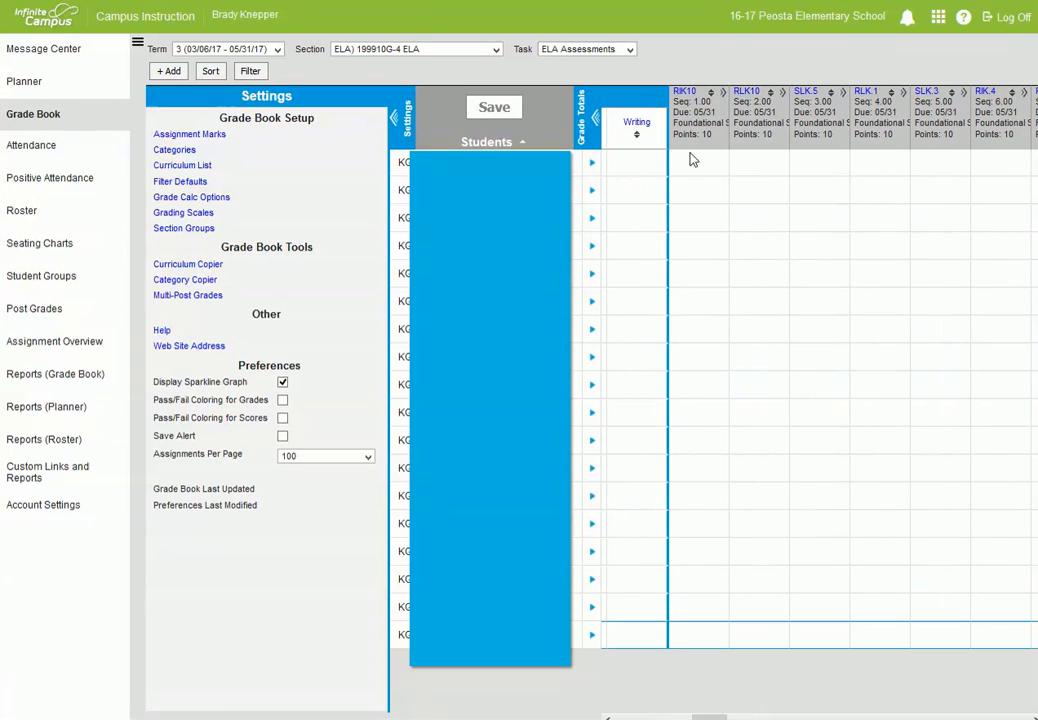
mouse_move(714, 140)
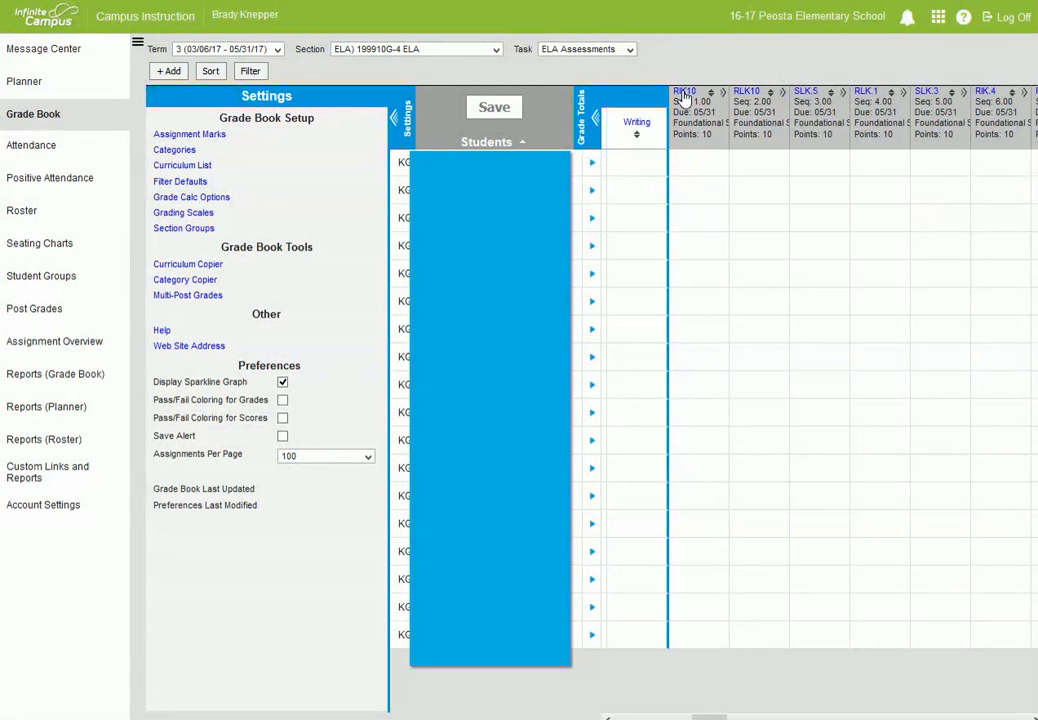
Open the details of assignment RIK10, review its category and scoring settings, and close them without changes.
click(684, 94)
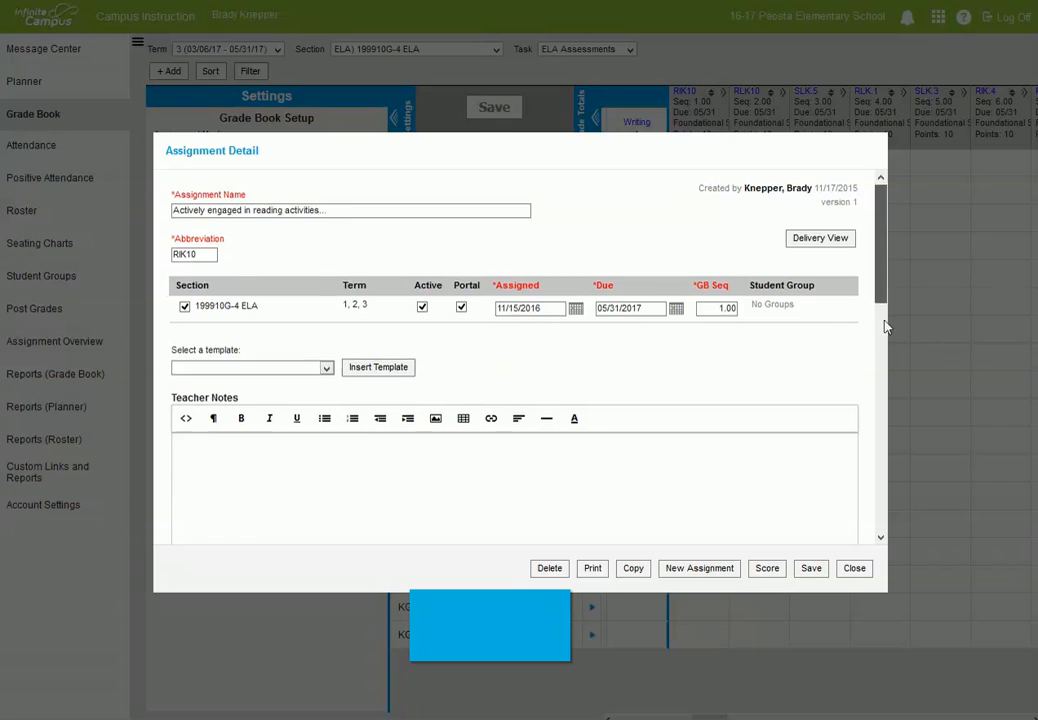
drag(884, 253, 891, 492)
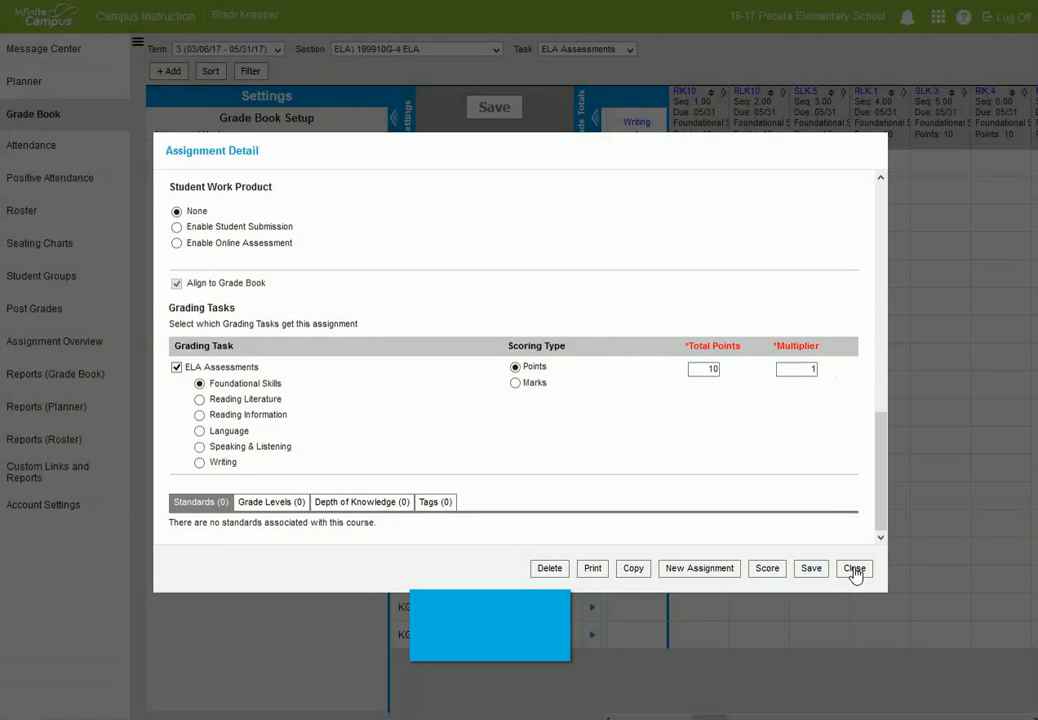
click(853, 569)
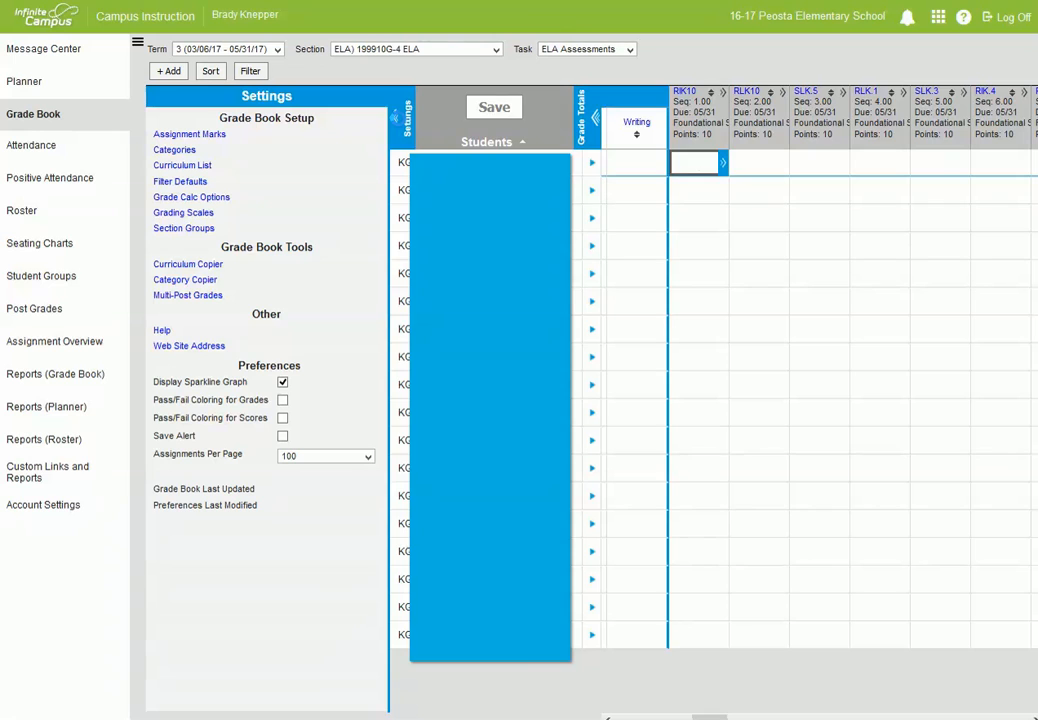
Collapse the grade book settings to widen the score grid, and hide and restore the main navigation.
click(396, 124)
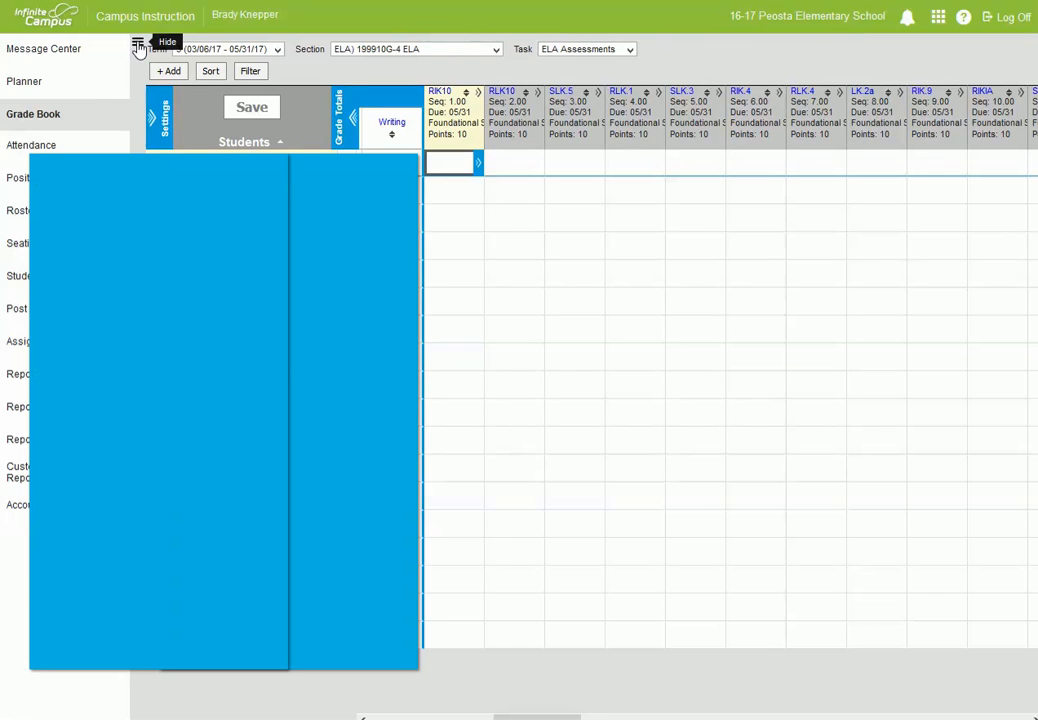
click(139, 46)
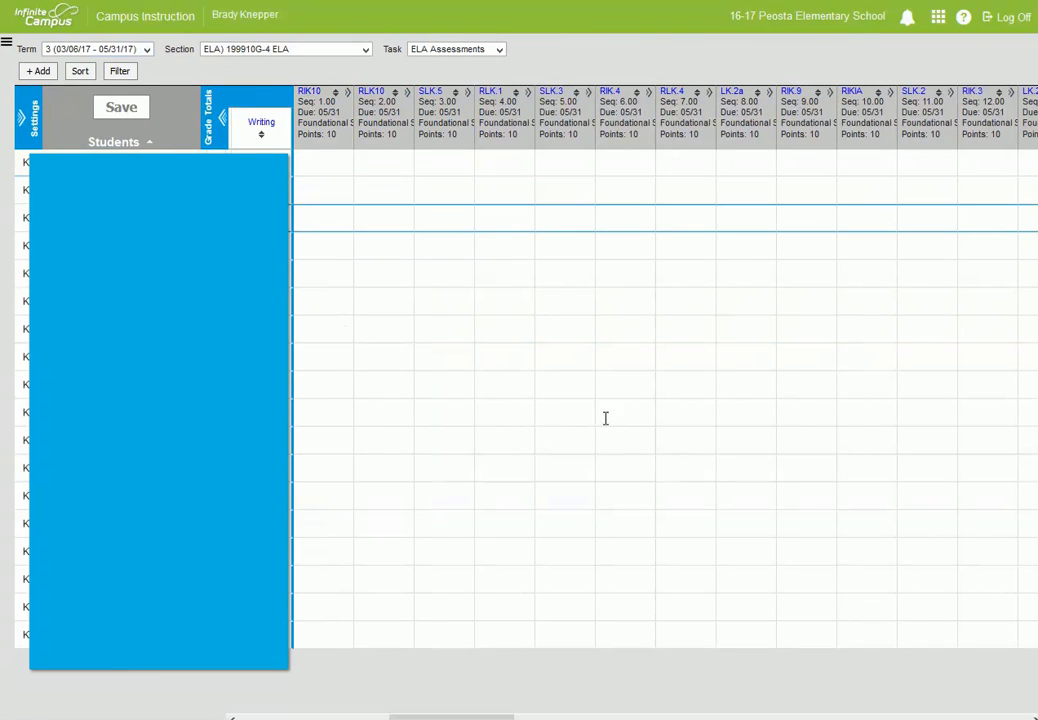
click(6, 44)
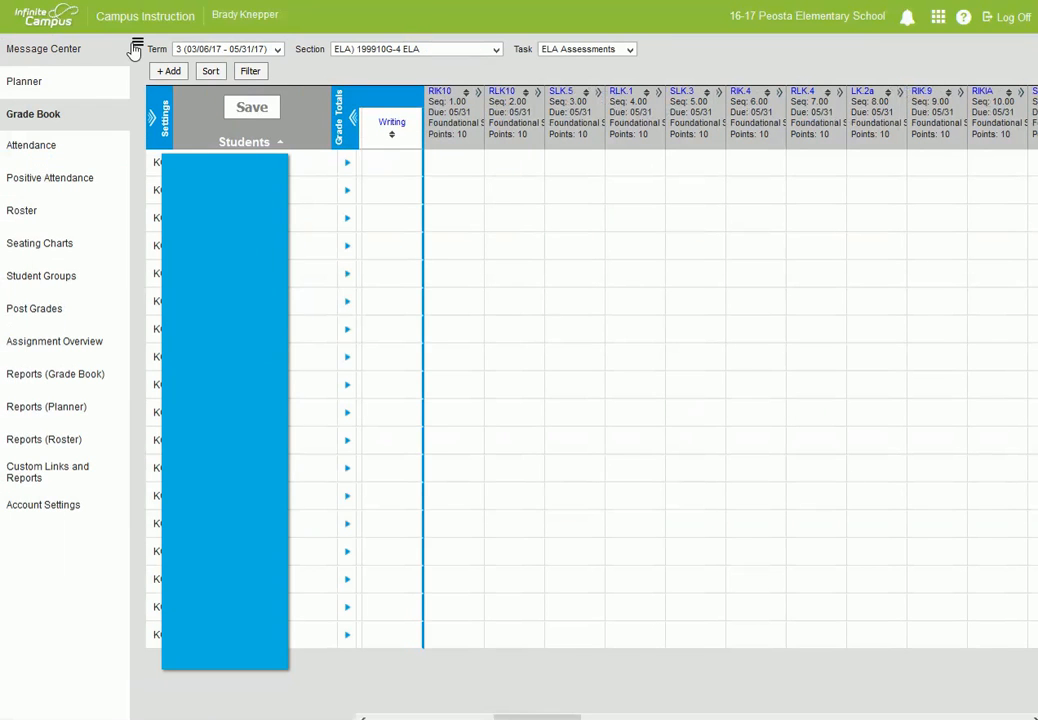